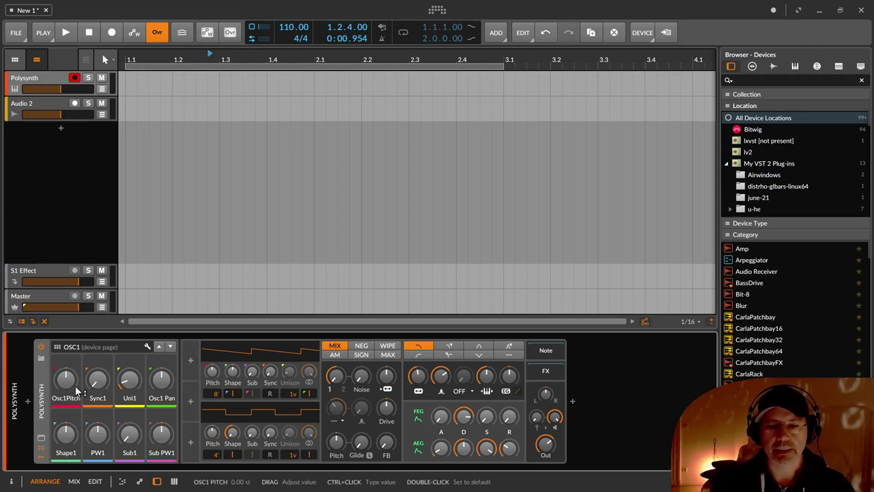
# - Try out the Sync1 and Uni1 remote controls on the OSC1 page and reset Uni1, Sync1 and Osc1Pitch to their defaults
pyautogui.moveTo(67, 382); pyautogui.dragTo(98, 345)
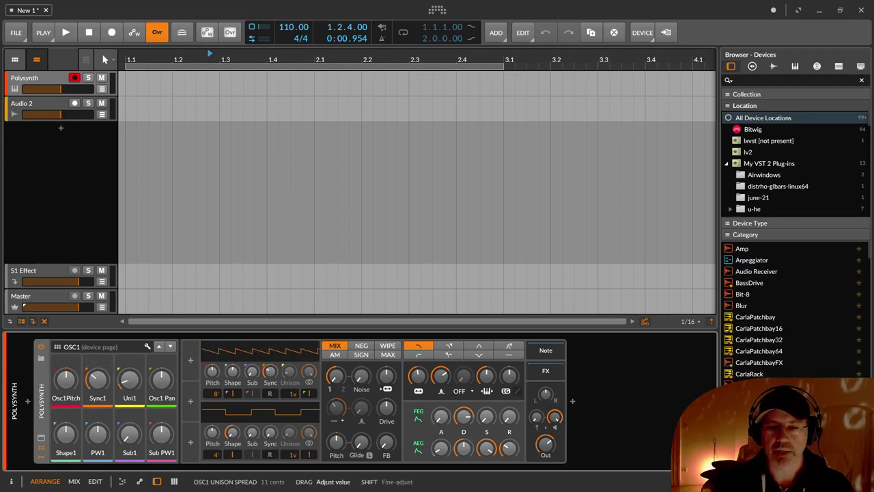
pyautogui.moveTo(129, 379); pyautogui.dragTo(161, 375)
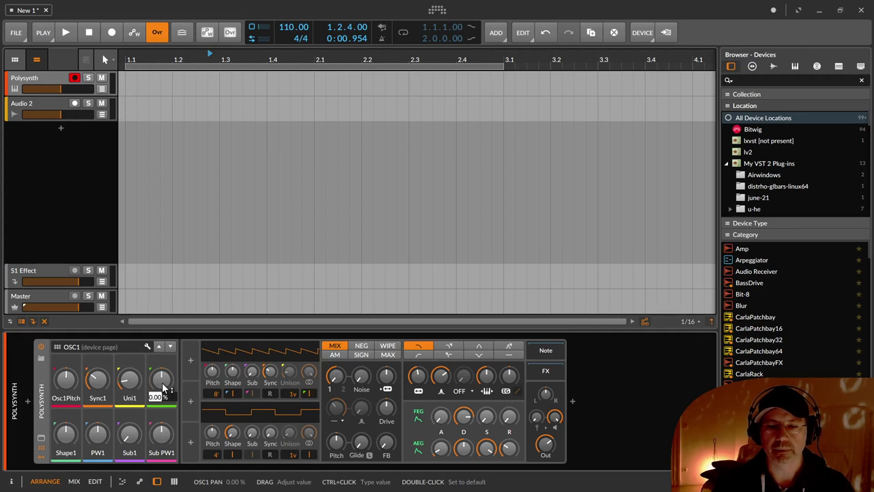
pyautogui.doubleClick(129, 380)
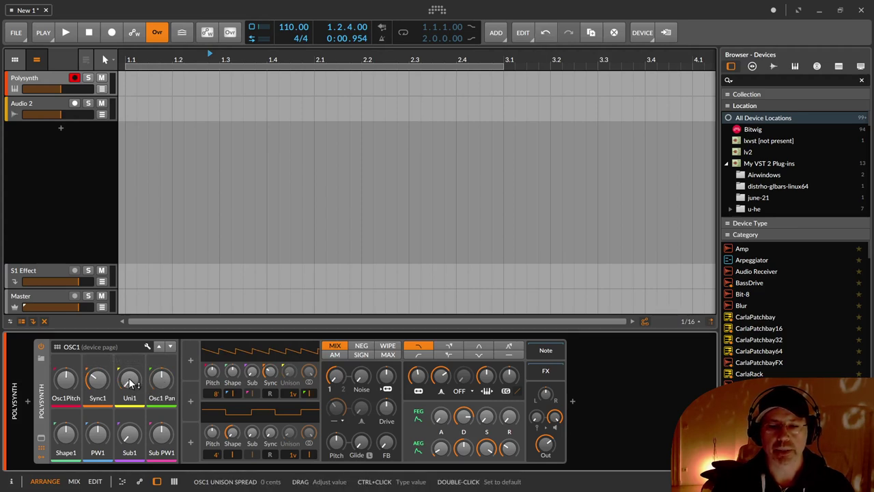
pyautogui.doubleClick(94, 380)
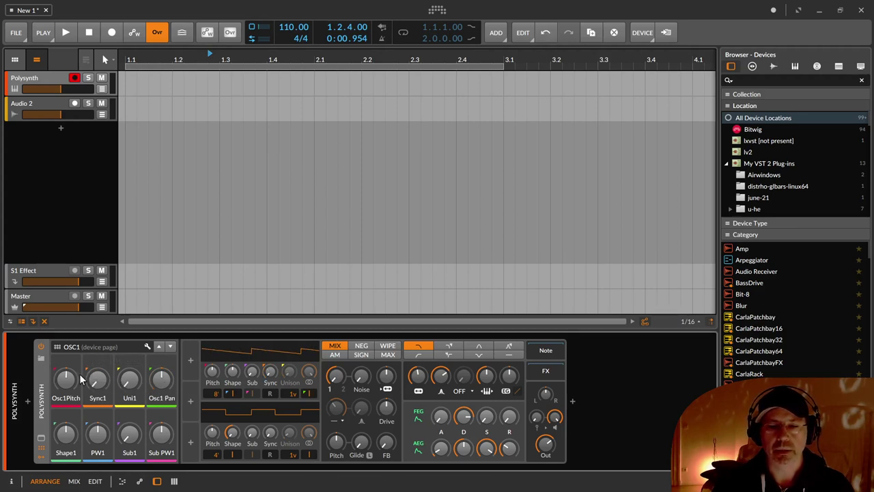
pyautogui.doubleClick(72, 380)
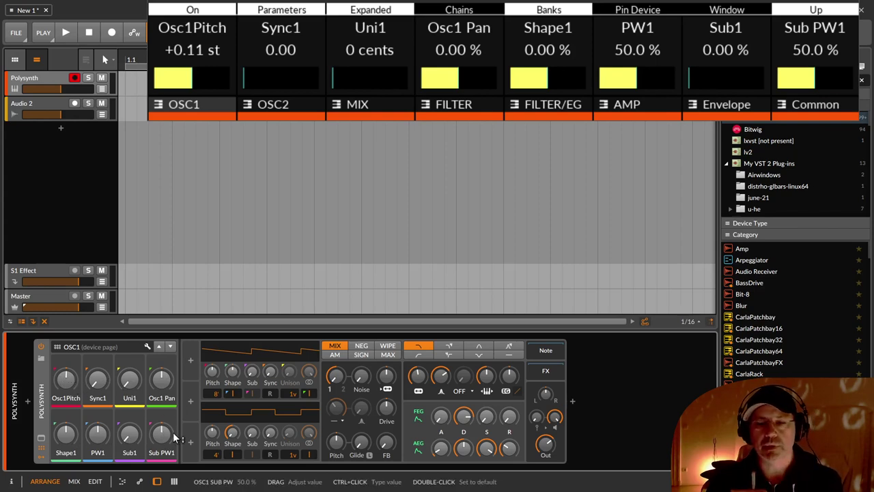
# - Reset the Osc1Pitch remote control to its default value and undo that reset
pyautogui.doubleClick(68, 392)
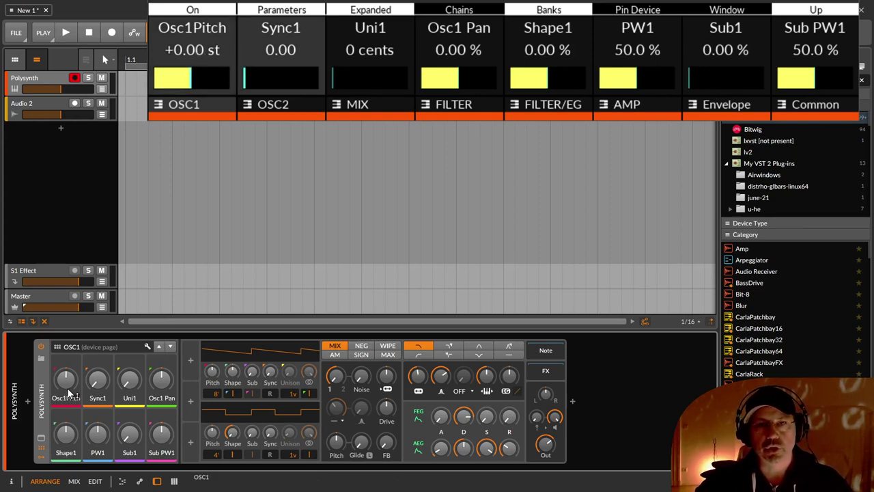
pyautogui.hotkey('ctrl', 'z')
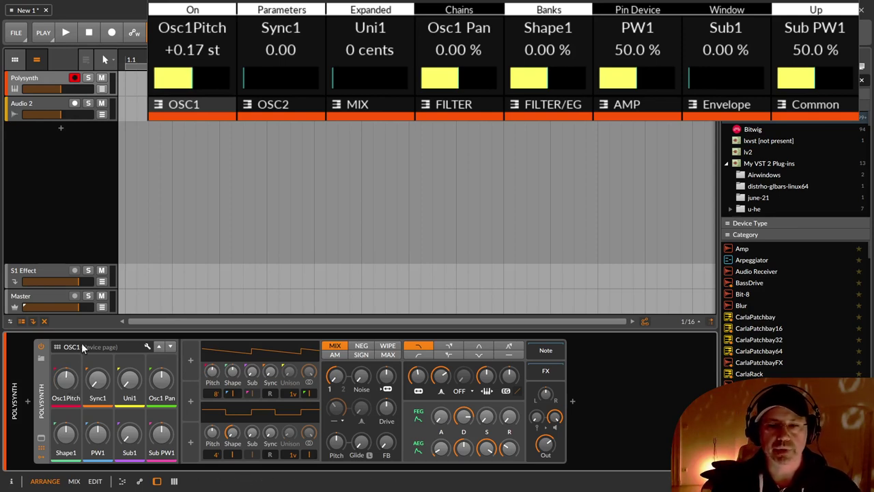
# - Switch the Polysynth remote controls to the MIX page and back to the OSC1 page
pyautogui.click(62, 348)
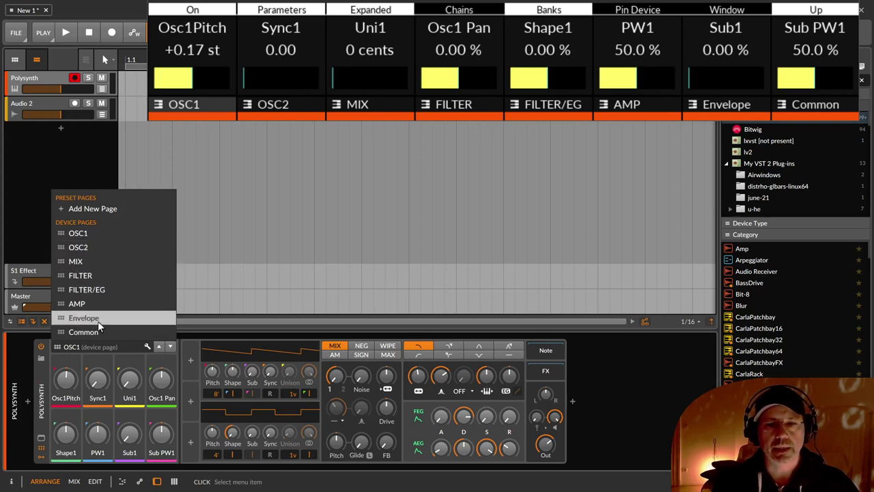
pyautogui.click(84, 261)
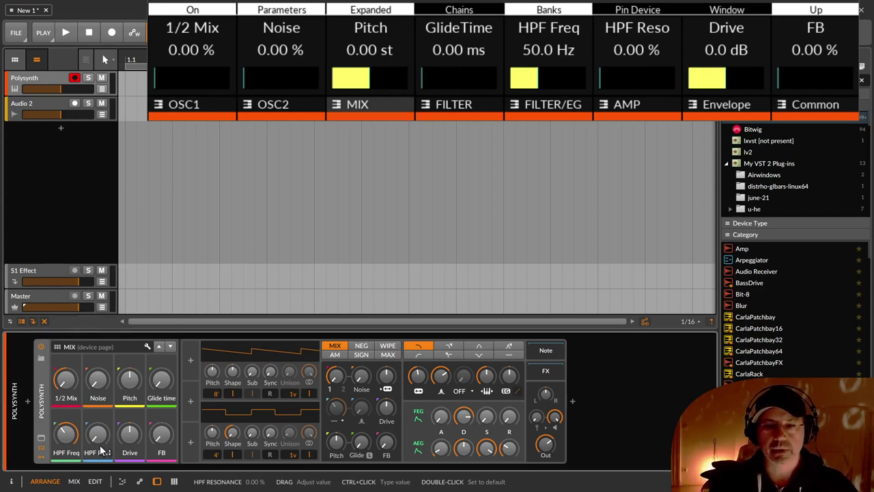
pyautogui.click(87, 347)
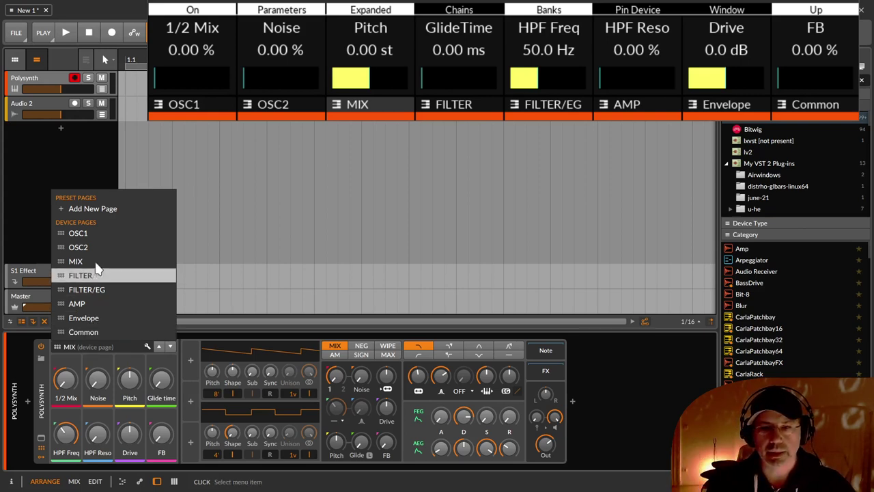
pyautogui.click(85, 234)
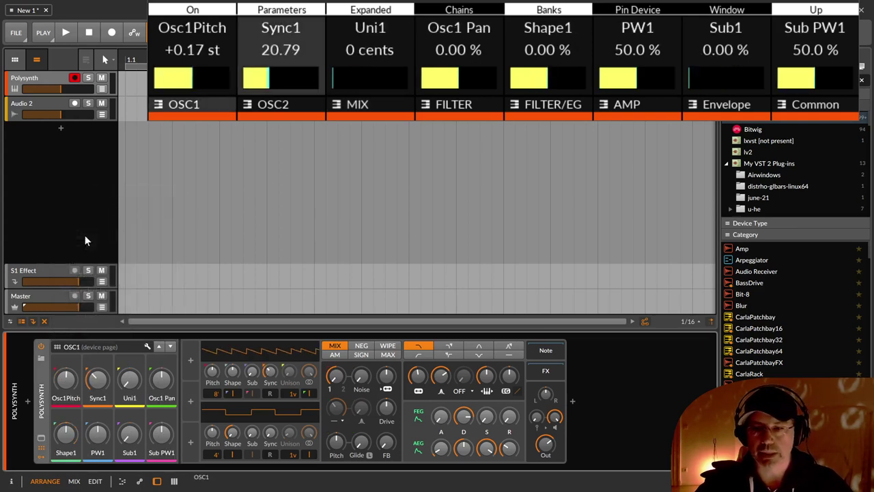
# - Show the MIX remote controls page and set the oscillator 1/2 Mix to about 41 %
pyautogui.click(94, 348)
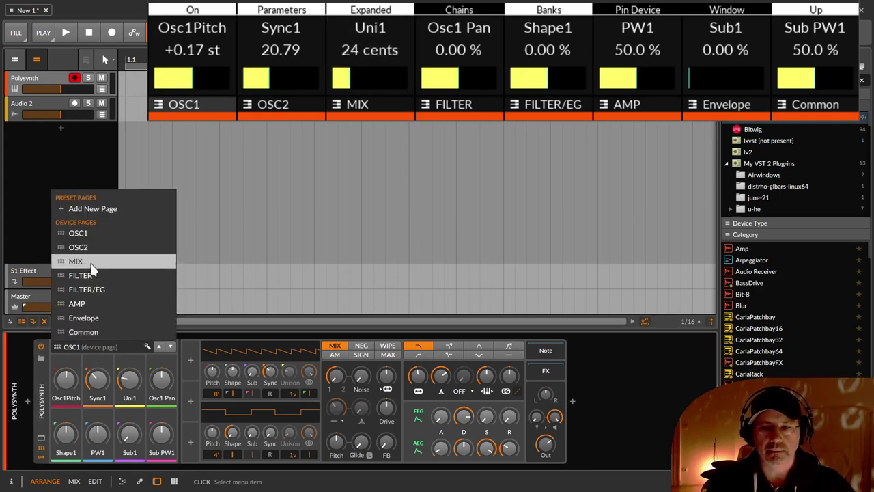
pyautogui.click(92, 262)
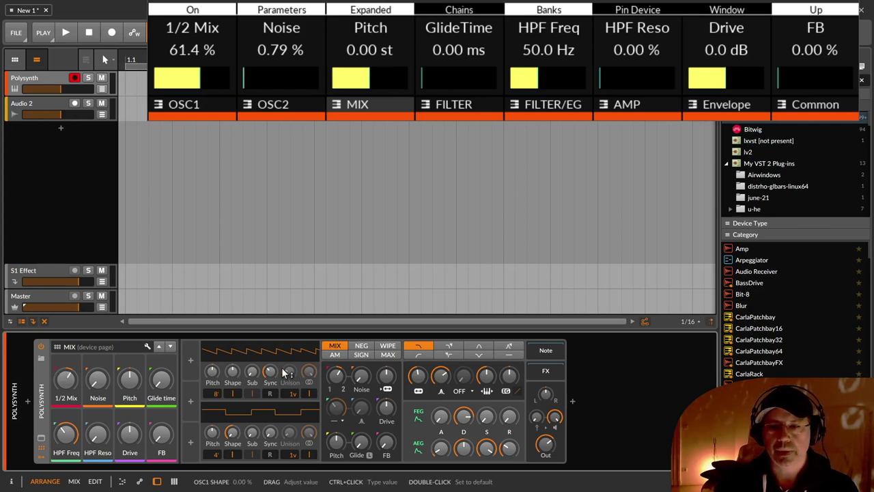
pyautogui.moveTo(337, 375); pyautogui.dragTo(340, 385)
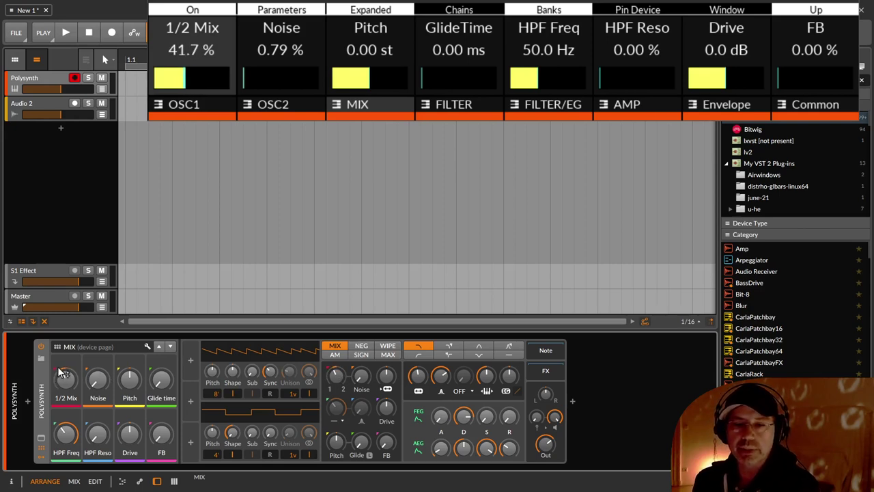
pyautogui.moveTo(60, 372); pyautogui.dragTo(63, 374)
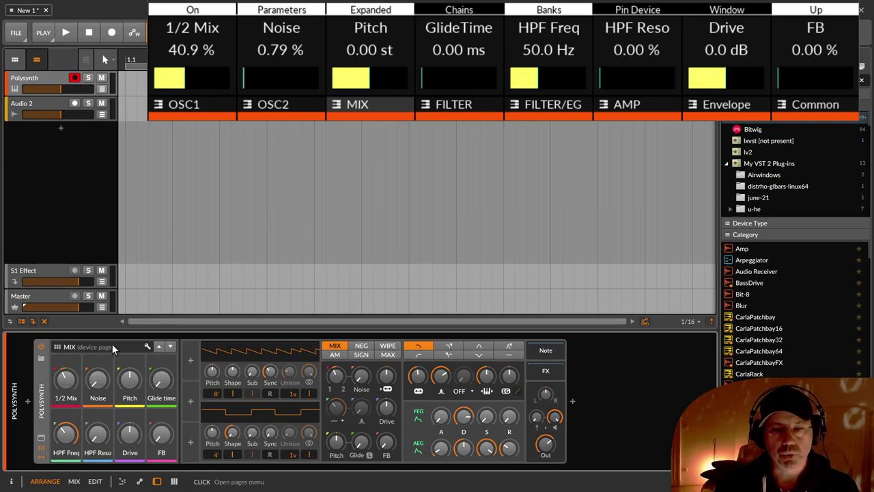
# - Open the Remote Controls Editor for Polysynth and compare its device pages with the device's page list
pyautogui.click(146, 346)
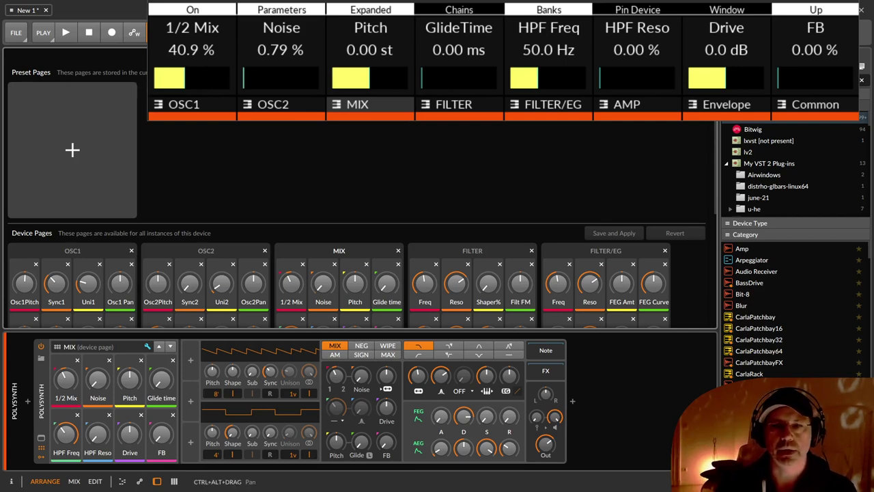
pyautogui.scroll(-4, 358, 205)
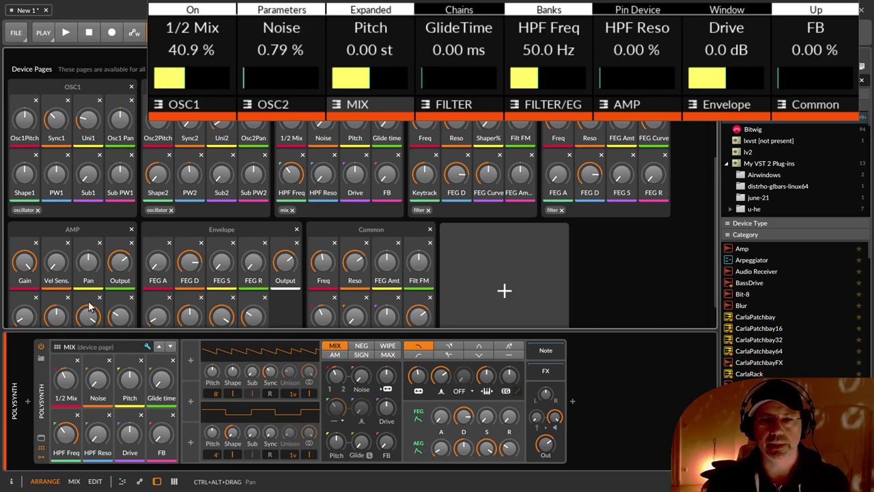
pyautogui.click(102, 346)
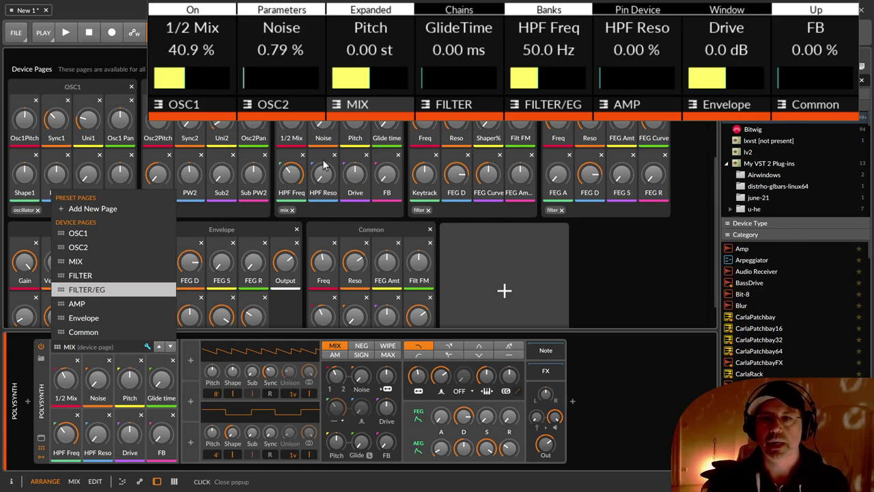
pyautogui.click(76, 86)
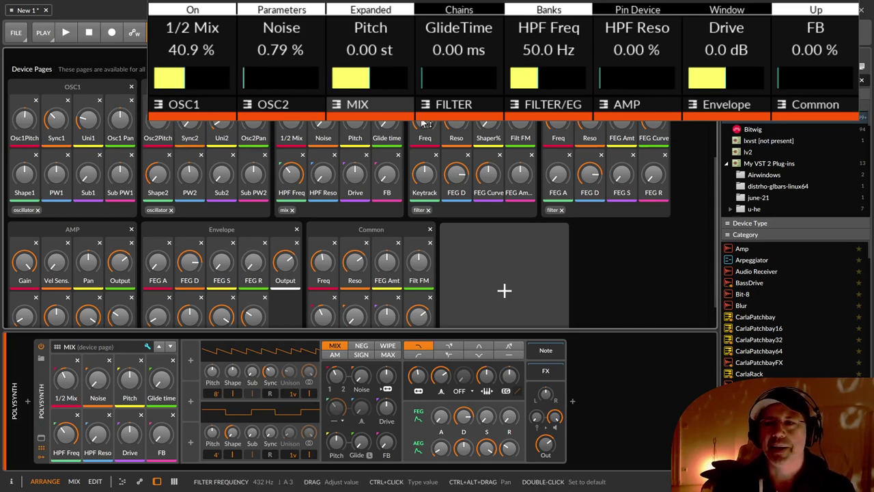
# - Try placing the OSC1 device page after OSC2 and return it to the first position
pyautogui.click(84, 85)
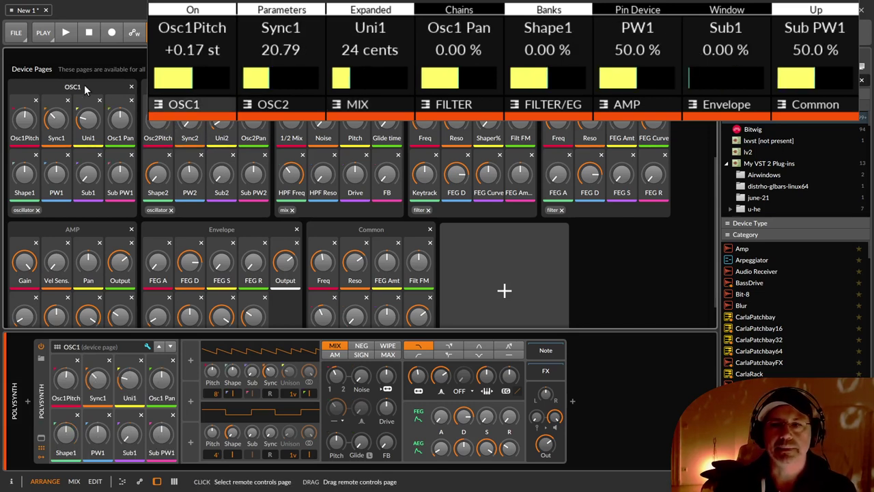
pyautogui.moveTo(84, 85)
pyautogui.mouseDown()
pyautogui.moveTo(505, 87)
pyautogui.moveTo(253, 88)
pyautogui.mouseUp()
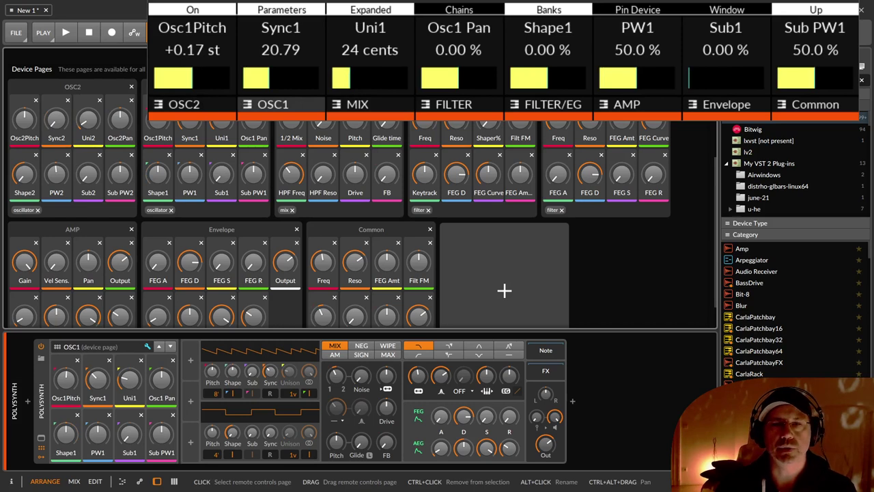
pyautogui.moveTo(90, 88); pyautogui.dragTo(42, 87)
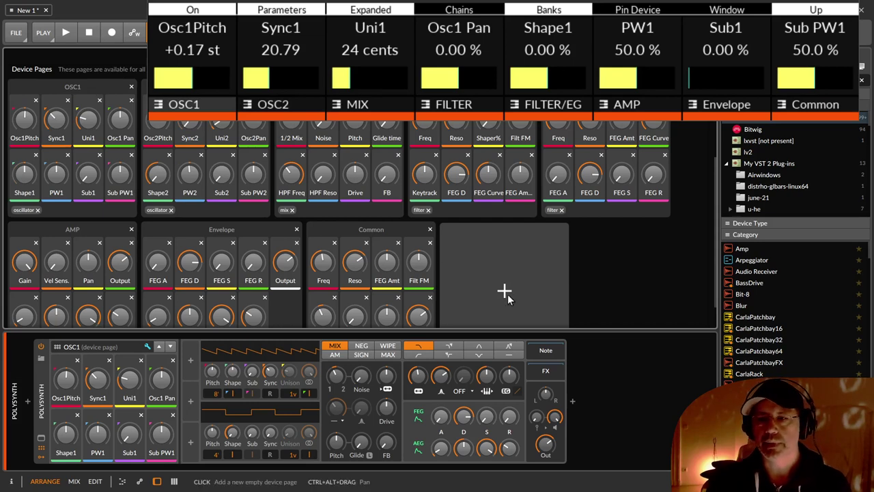
# - Add a new empty device page after the Common page and name it LivePerfom
pyautogui.scroll(-1, 506, 295)
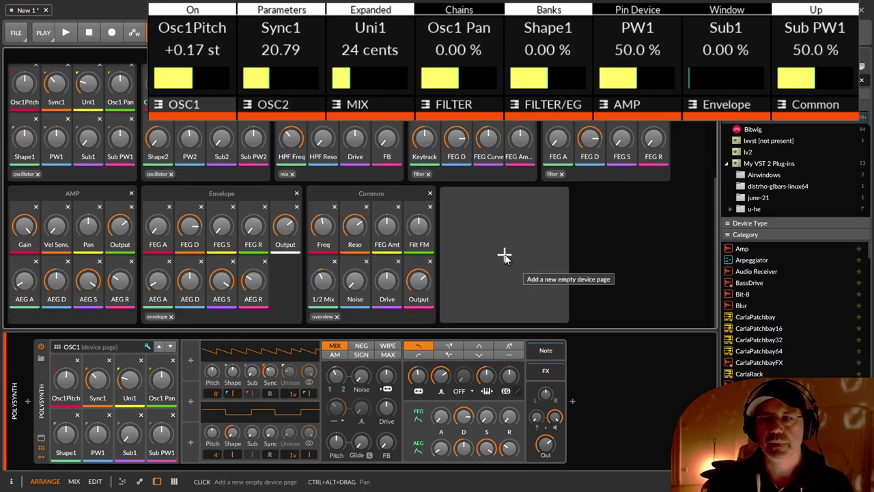
pyautogui.click(504, 255)
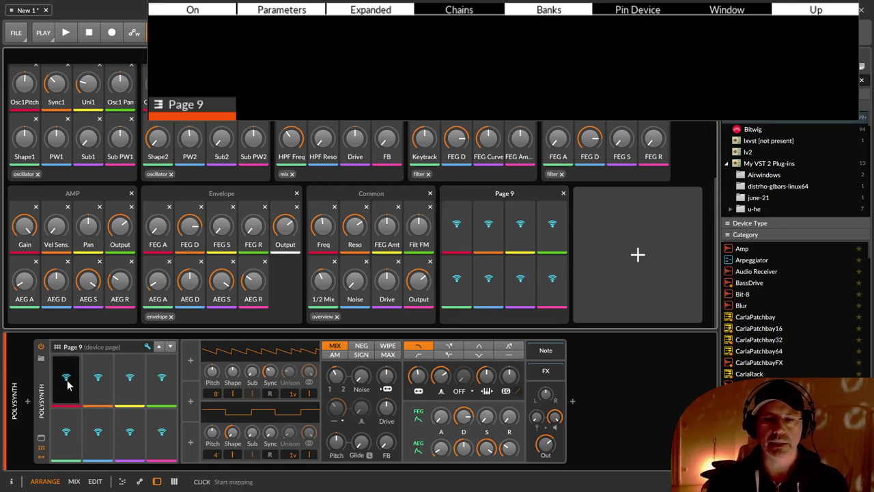
pyautogui.click(100, 376)
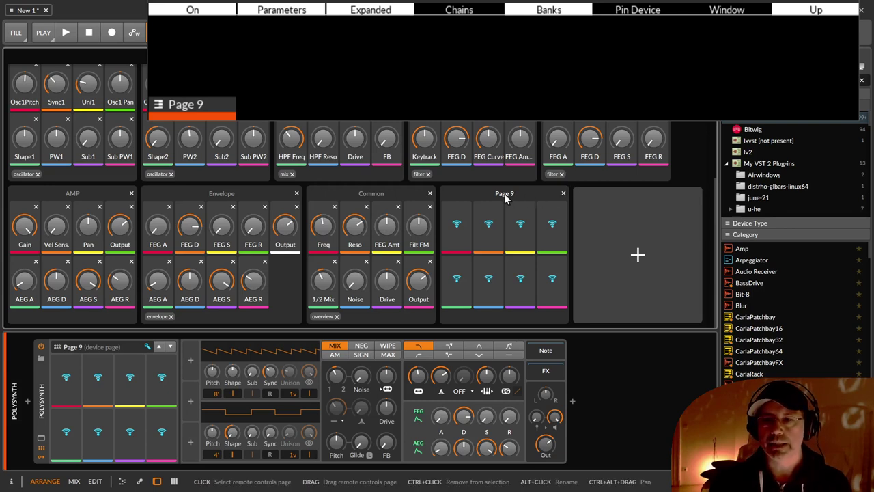
pyautogui.doubleClick(508, 192)
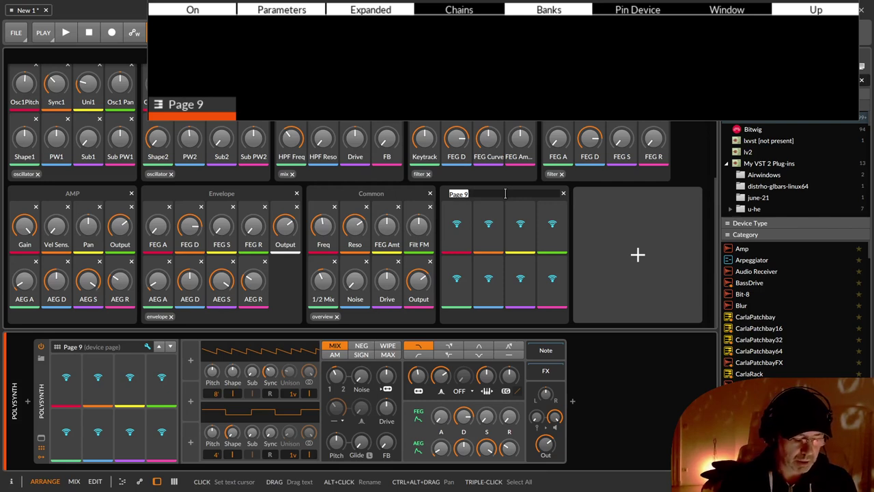
pyautogui.write('LivePerfom')
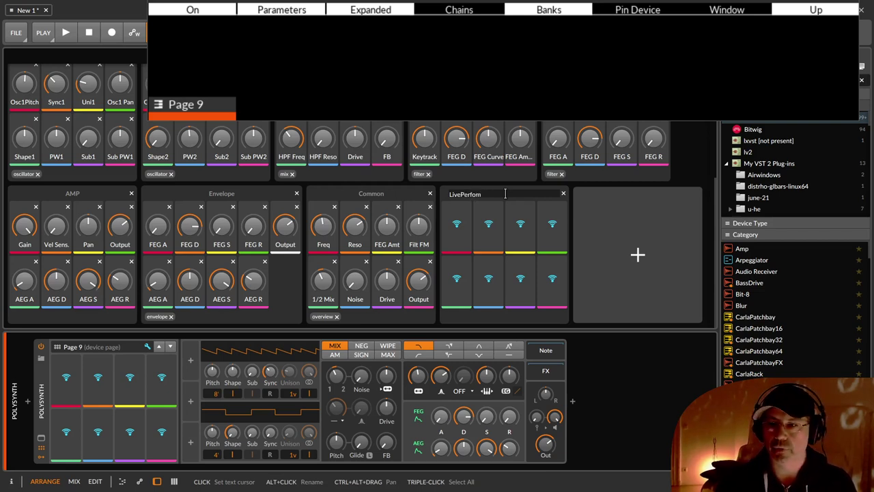
pyautogui.press('Return')
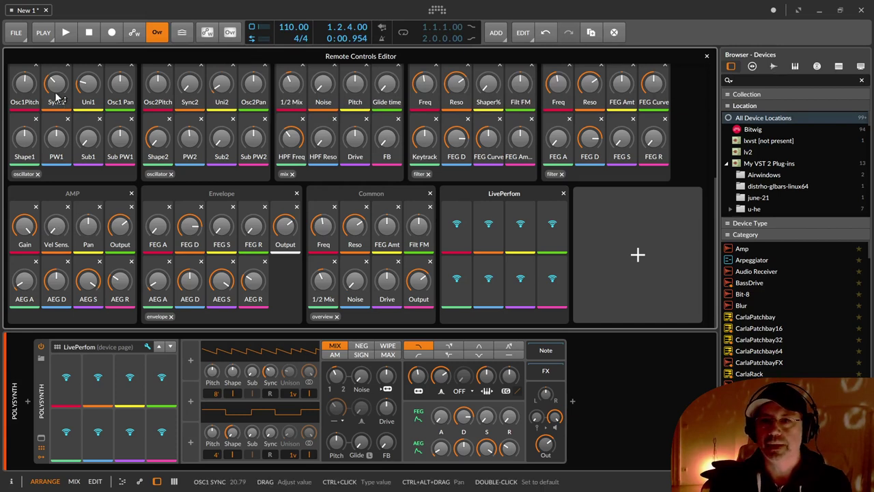
# - Check the updated page list, select the OSC2 device page and try reordering it among the device pages
pyautogui.scroll(2, 353, 154)
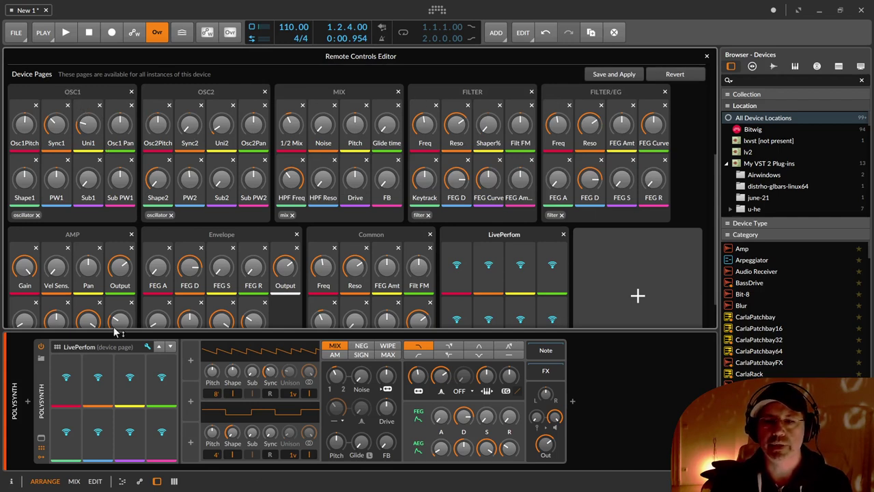
pyautogui.click(110, 344)
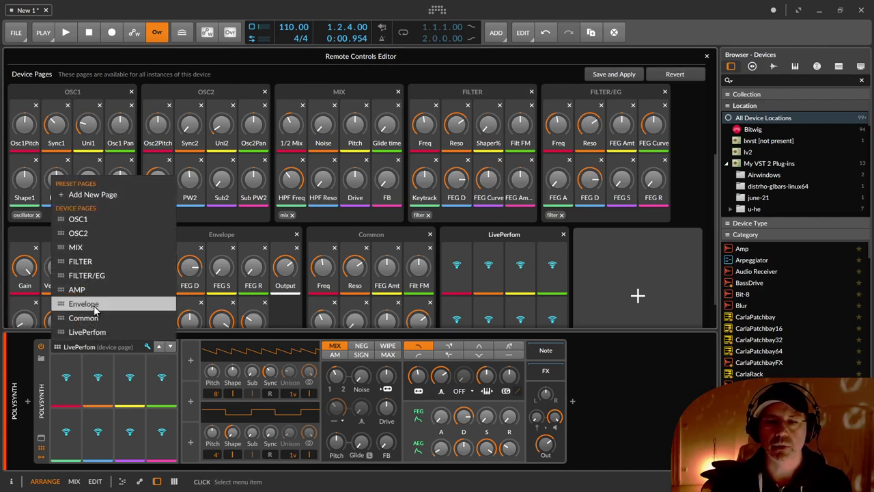
pyautogui.click(176, 89)
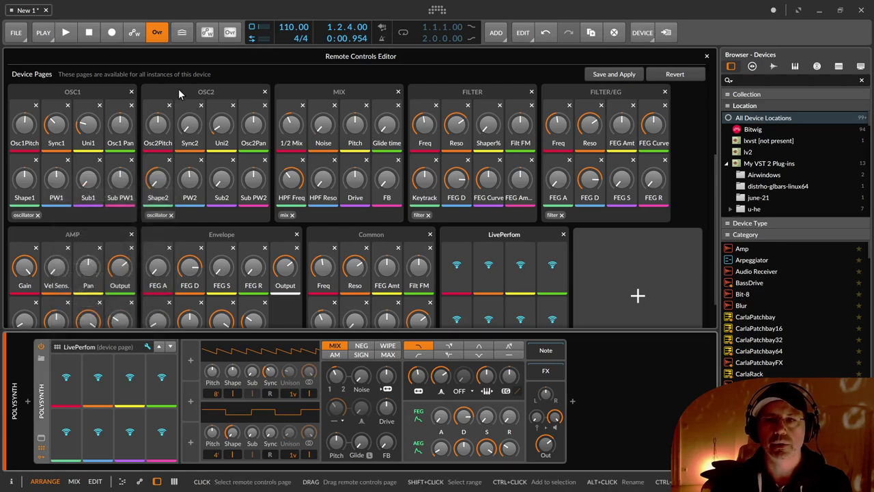
pyautogui.click(179, 89)
pyautogui.moveTo(172, 89); pyautogui.dragTo(272, 93)
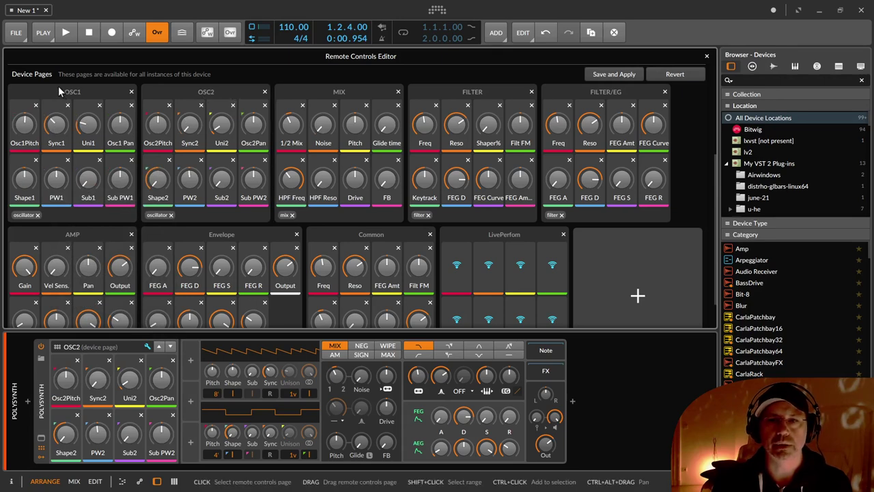
# - Map the first empty slot of the LivePerfom page to Polysynth's filter frequency knob
pyautogui.click(501, 234)
pyautogui.scroll(-2, 494, 225)
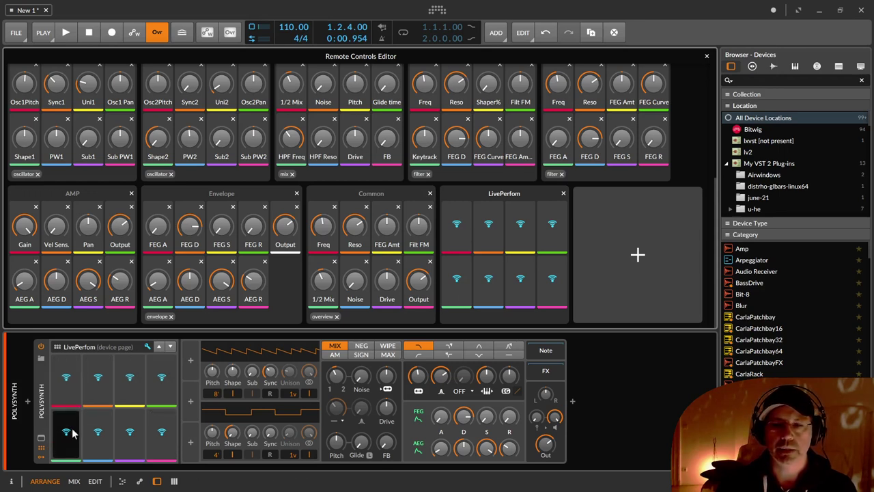
pyautogui.click(456, 226)
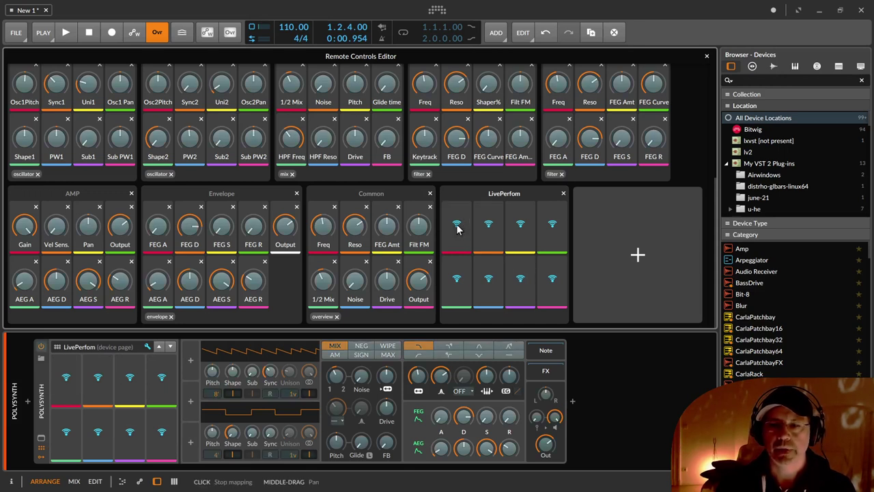
pyautogui.click(418, 375)
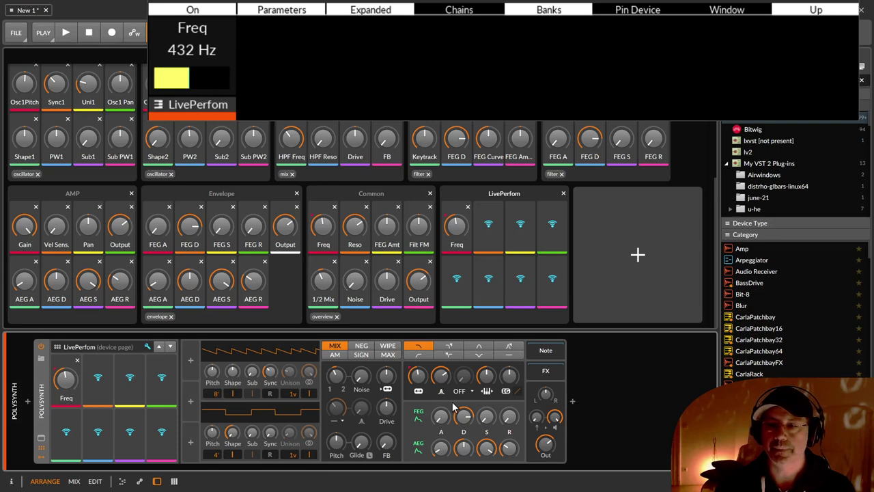
# - Map the second slot of the LivePerfom page to Polysynth's filter resonance knob
pyautogui.click(489, 225)
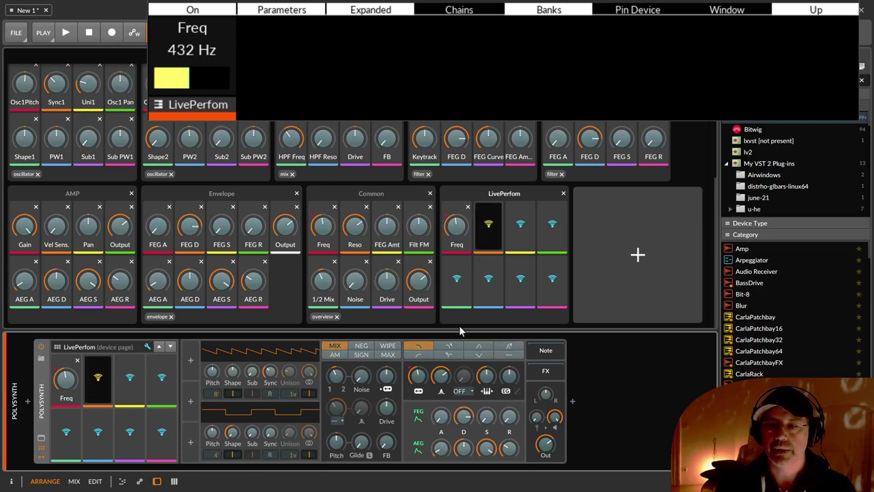
pyautogui.click(443, 377)
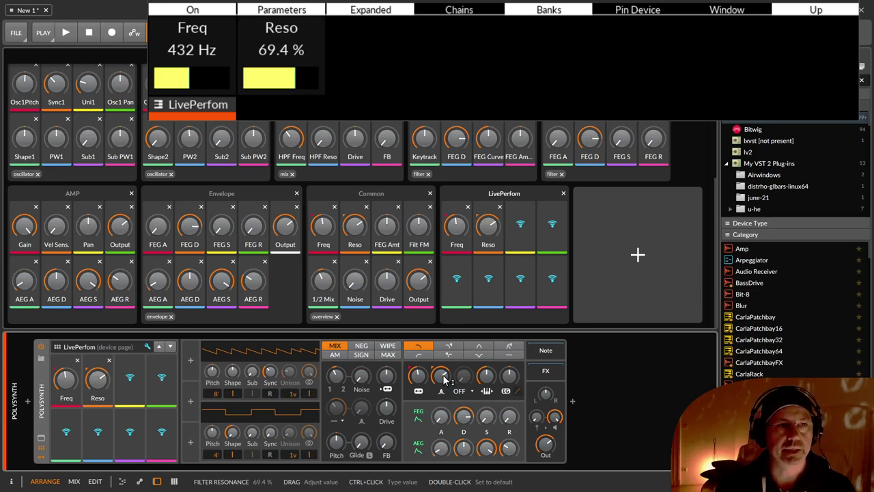
# - Rename the LivePerfom page's frequency control to Filter and its resonance control to Flt Reso
pyautogui.doubleClick(452, 244)
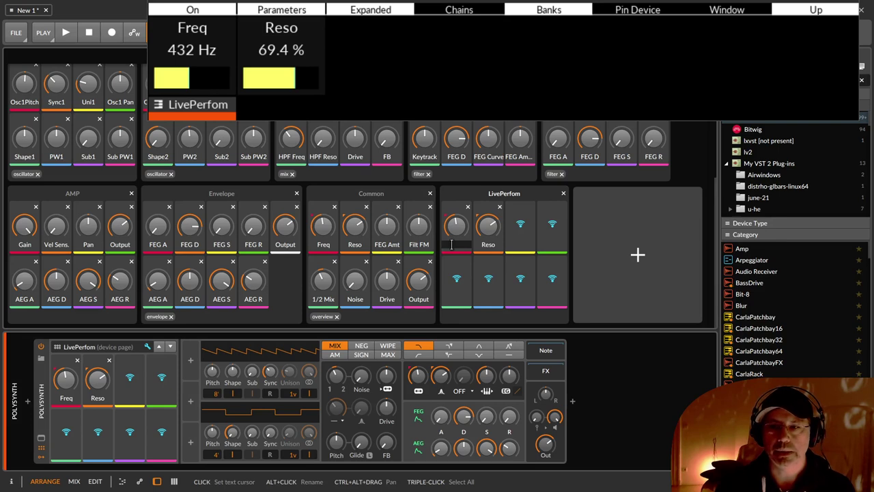
pyautogui.write('Filter')
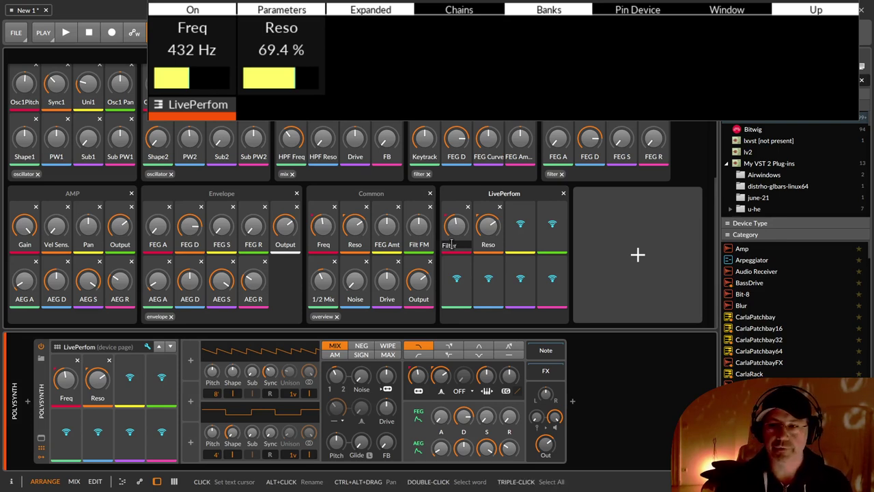
pyautogui.press('Return')
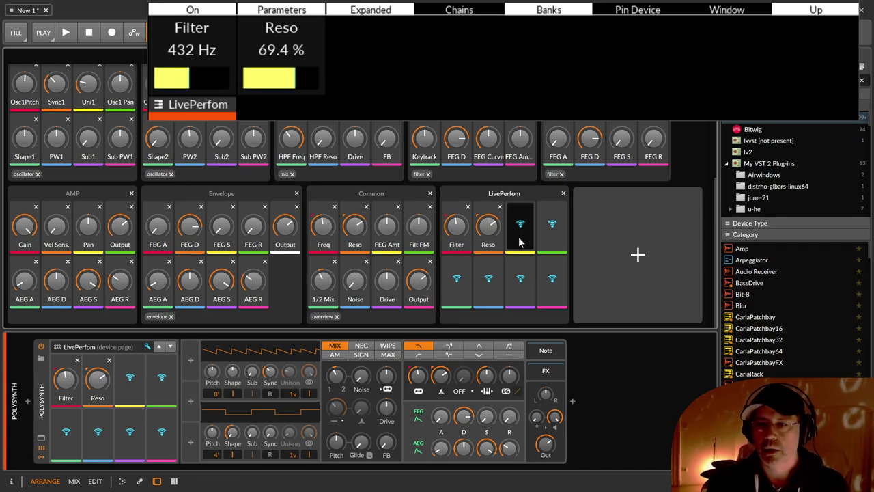
pyautogui.doubleClick(489, 246)
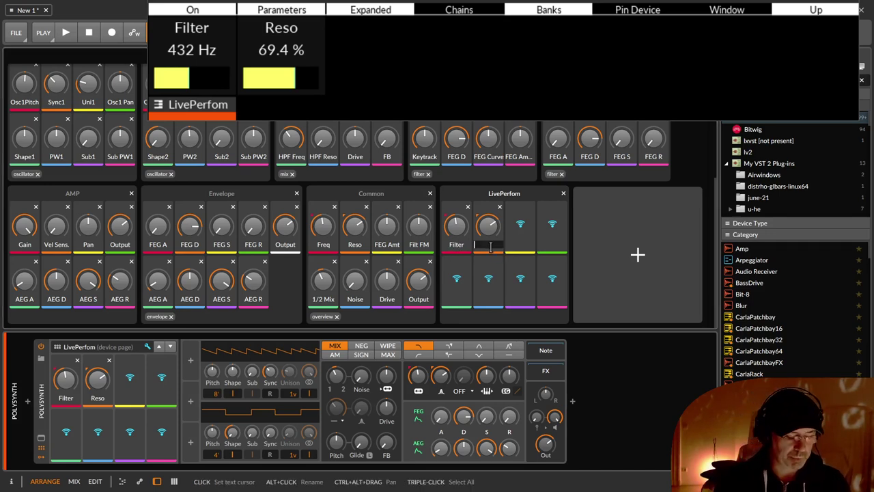
pyautogui.write('Flt Reso')
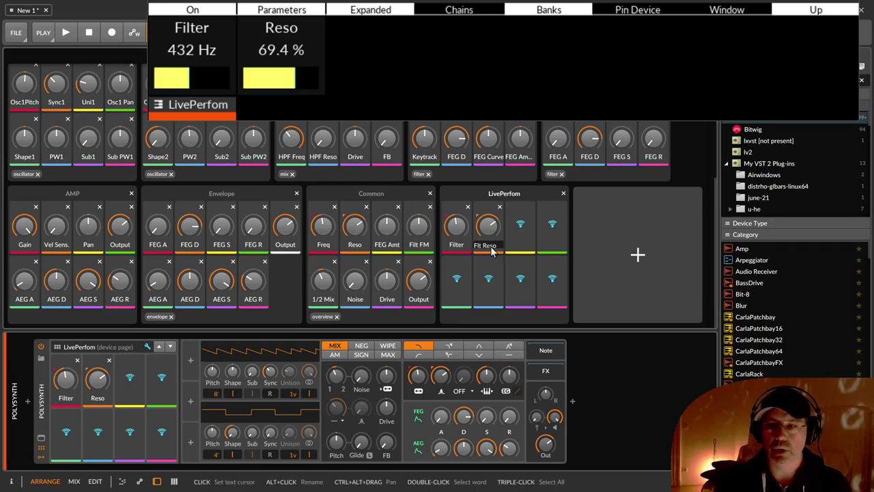
pyautogui.press('Return')
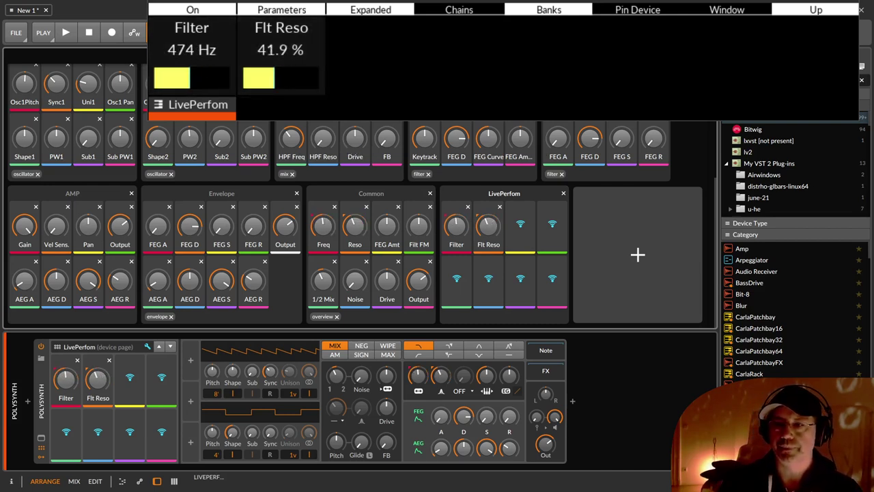
# - Delete the LivePerfom device page and add a new empty page to the preset pages
pyautogui.click(563, 194)
pyautogui.scroll(5, 330, 234)
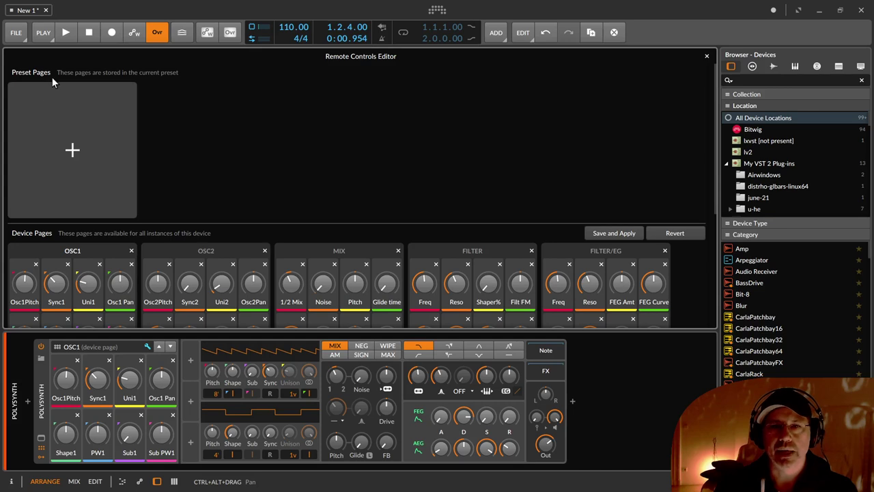
pyautogui.click(72, 148)
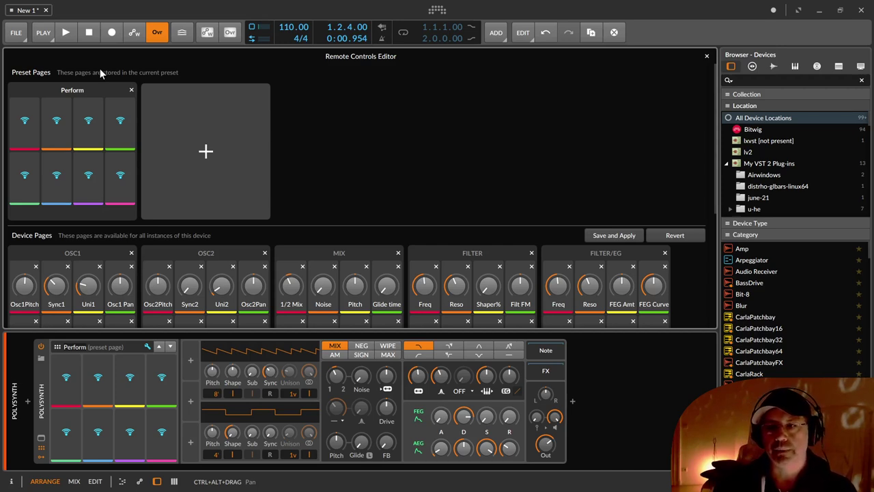
# - Look at the preset saving options available for the Polysynth device
pyautogui.rightClick(42, 399)
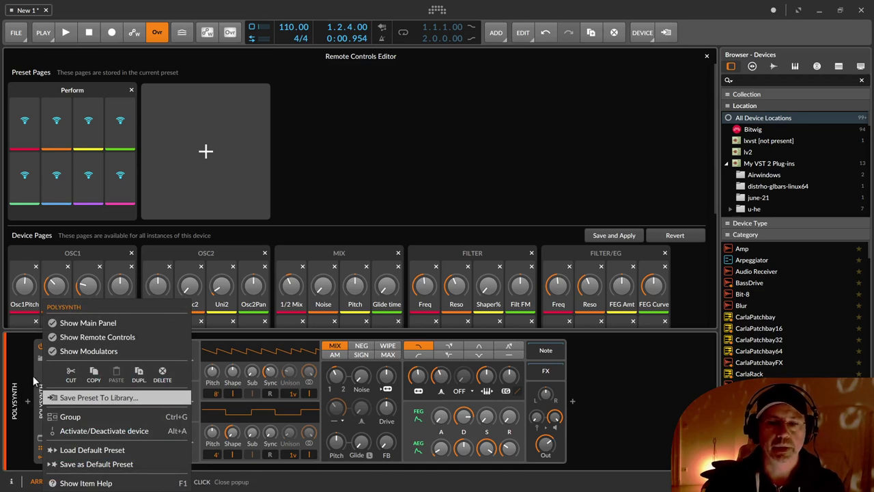
pyautogui.click(89, 336)
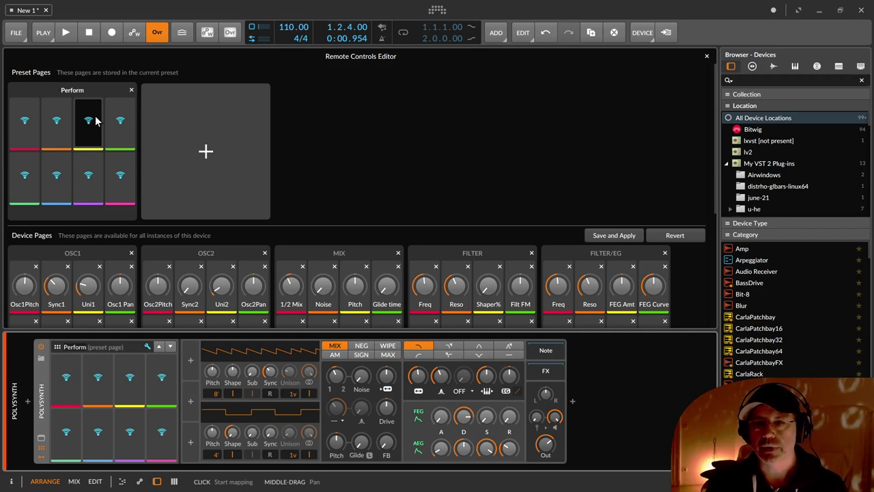
# - Map the preset page's upper four slots in order to the oscillator 1/2 mix, pre-filter drive, filter frequency and filter resonance knobs
pyautogui.click(26, 123)
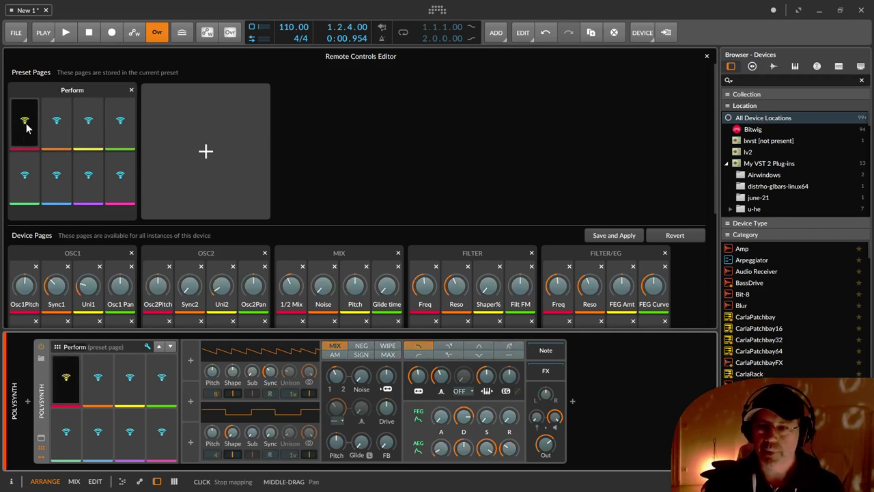
pyautogui.click(335, 377)
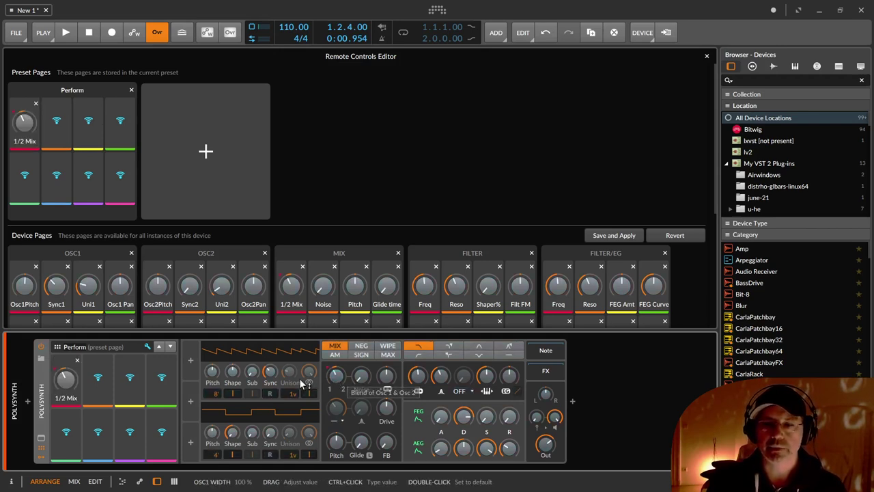
pyautogui.click(56, 123)
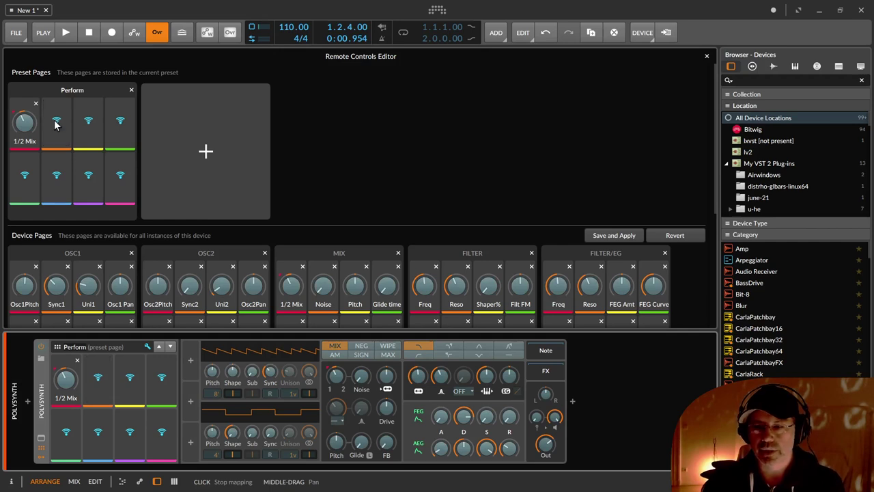
pyautogui.click(386, 407)
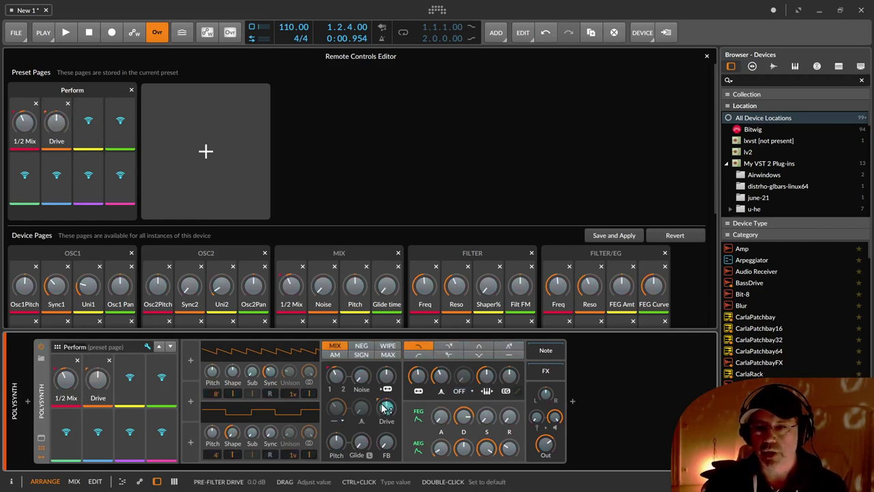
pyautogui.click(84, 125)
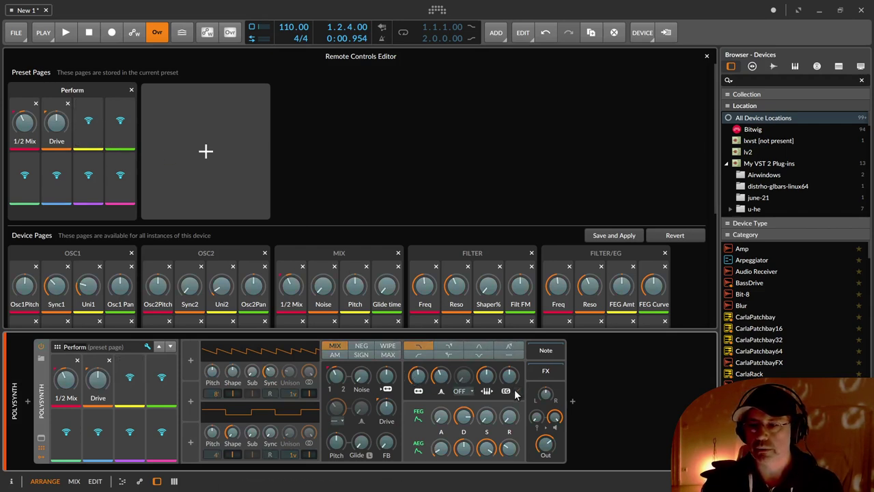
pyautogui.click(417, 376)
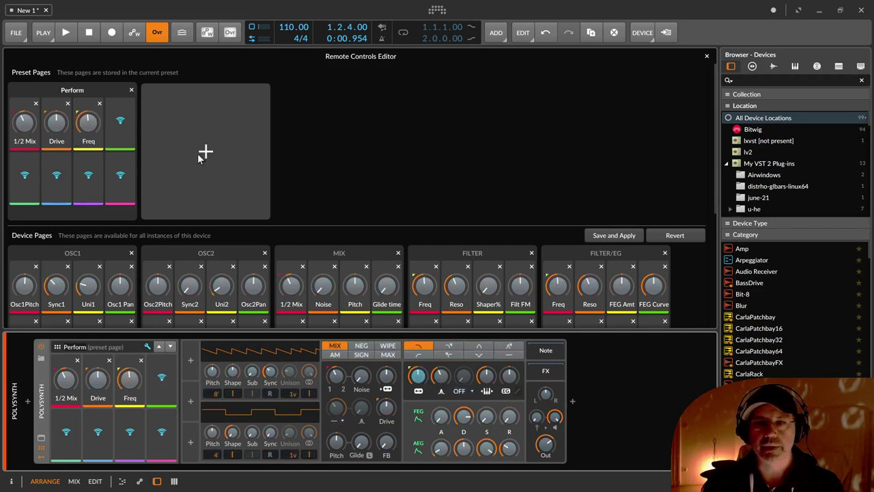
pyautogui.click(127, 121)
pyautogui.click(443, 377)
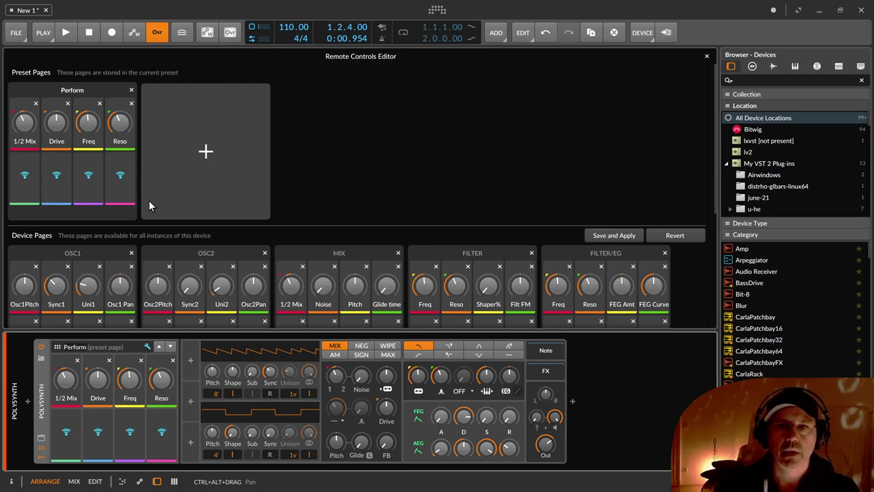
# - Rename the preset page Perform as AlpenPerfom
pyautogui.doubleClick(71, 89)
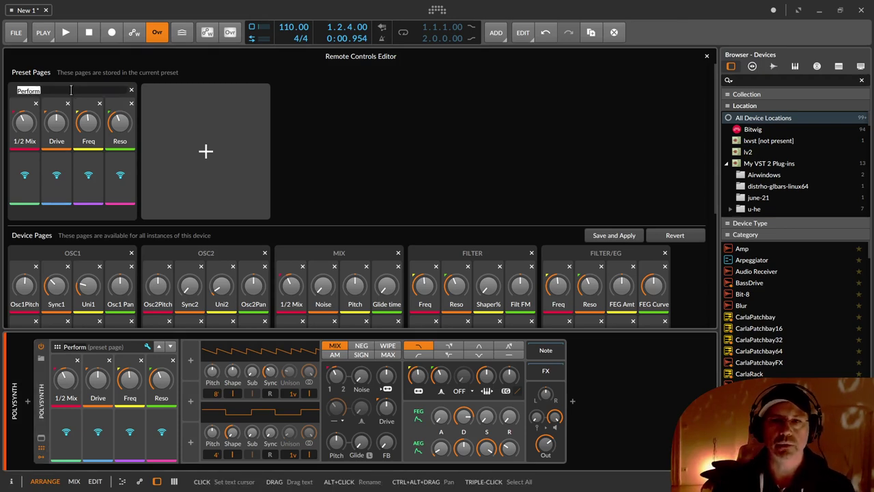
pyautogui.write('Aloe')
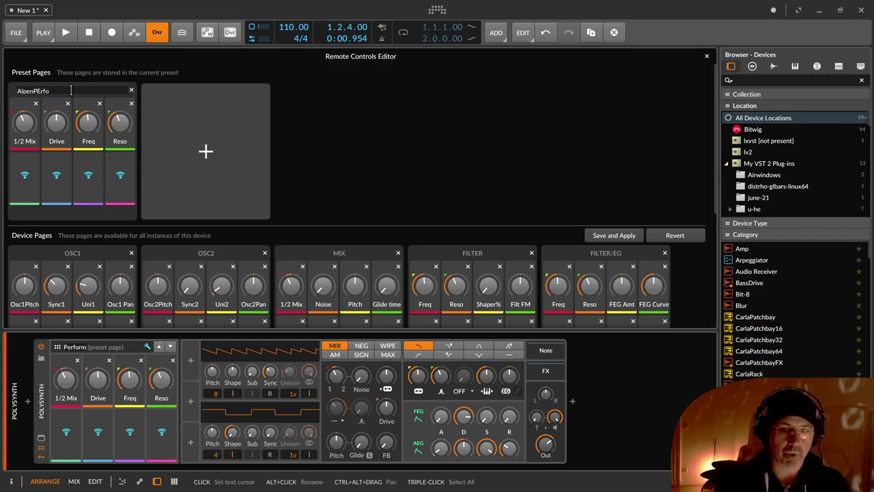
pyautogui.press('BackSpace')
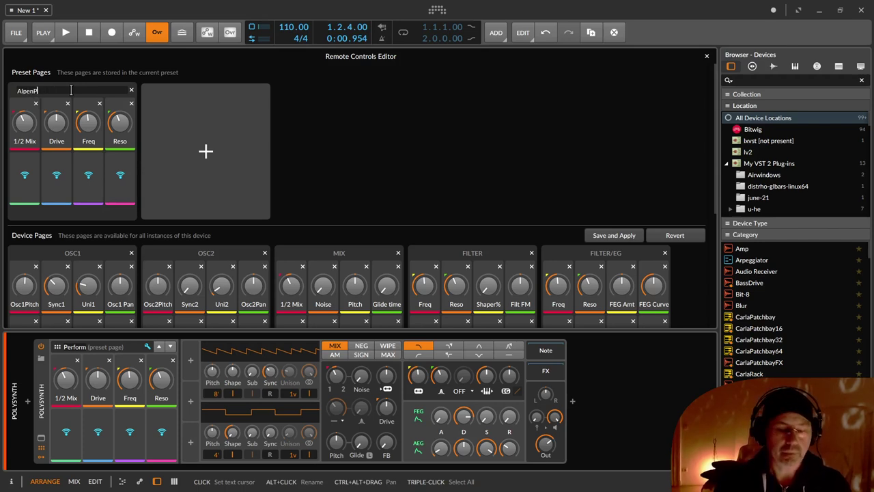
pyautogui.press('Return')
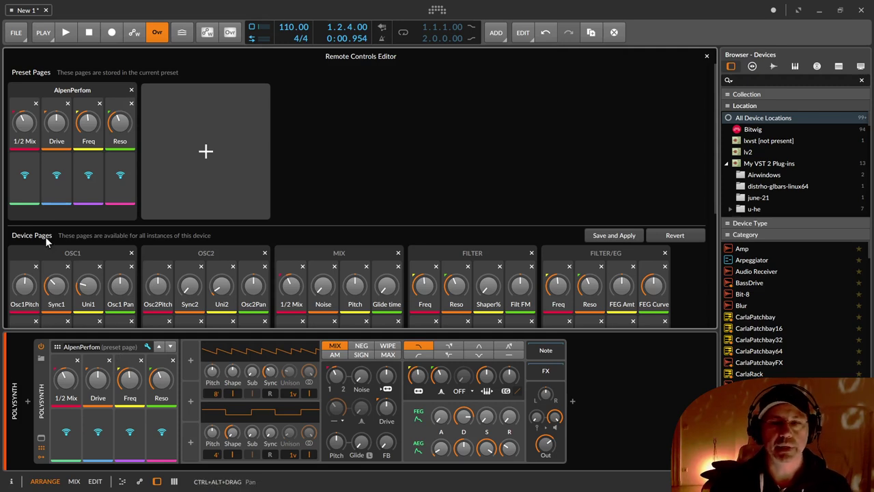
# - Add a new empty device page after the Common page and name it HalloWelt
pyautogui.scroll(-3, 47, 242)
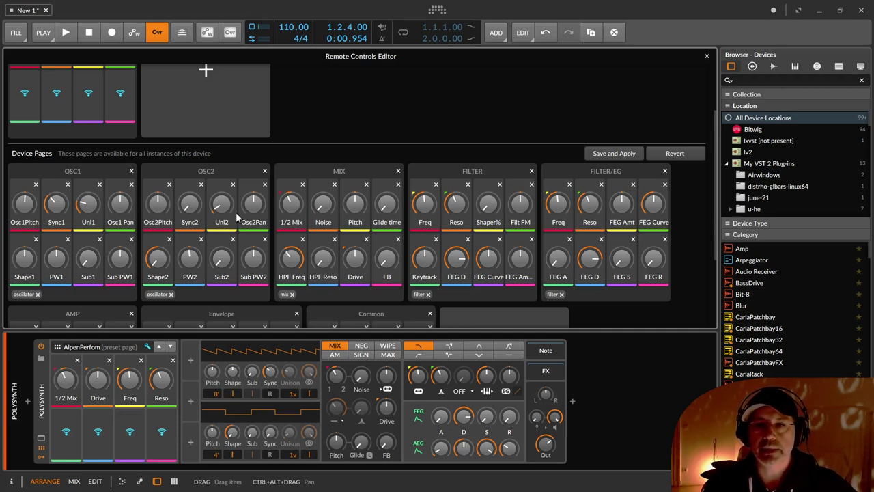
pyautogui.scroll(-3, 432, 237)
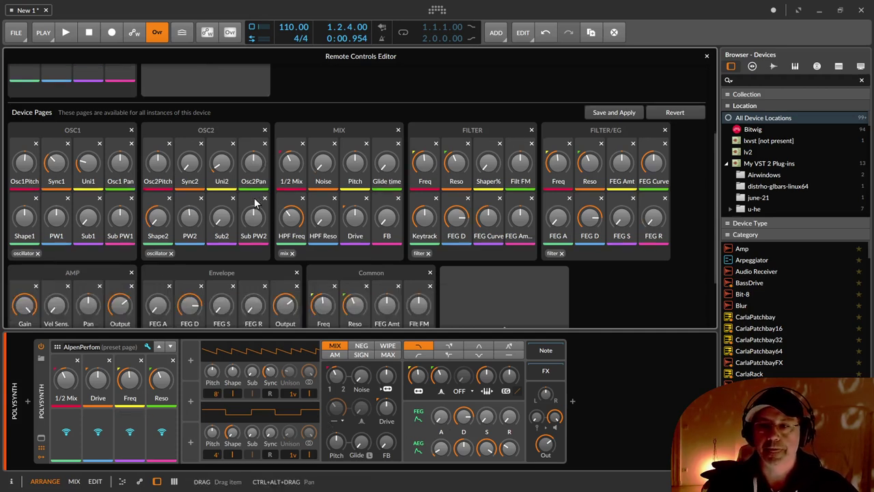
pyautogui.click(514, 295)
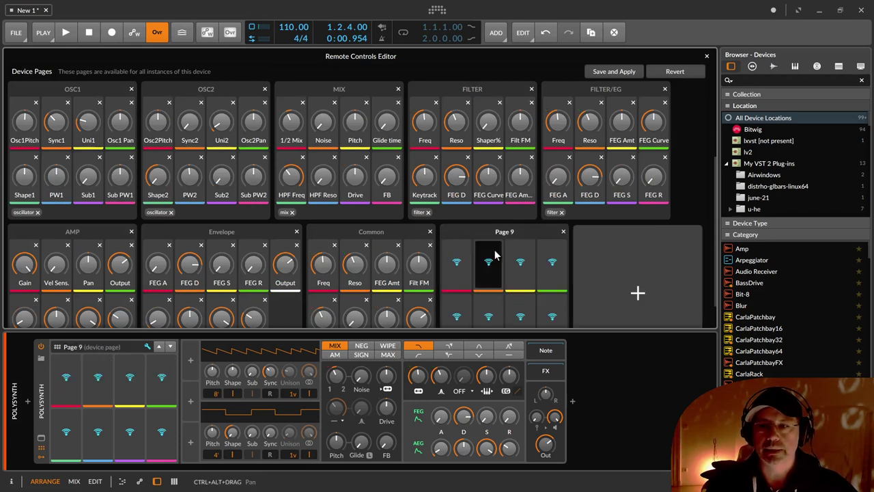
pyautogui.doubleClick(495, 231)
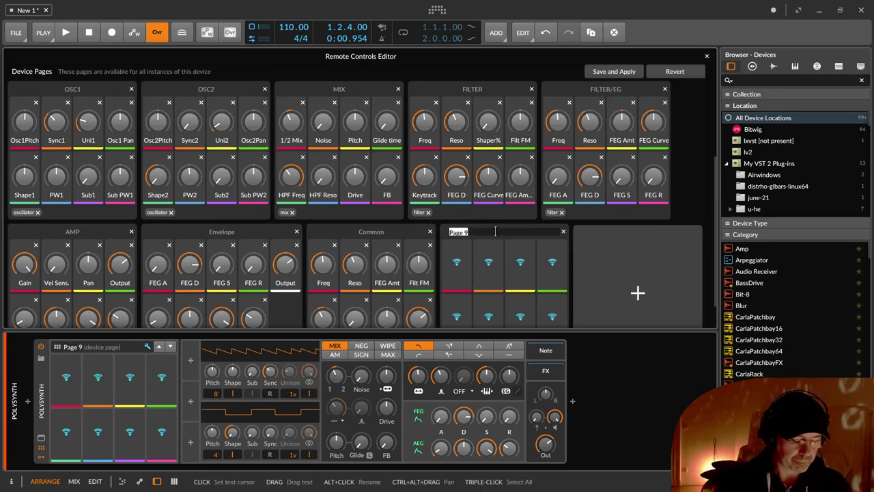
pyautogui.write('HAlloWElt')
pyautogui.press('Return')
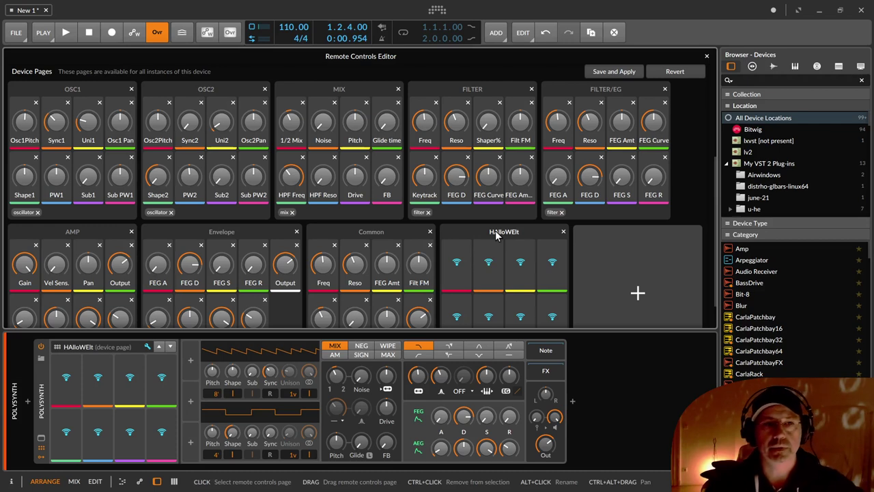
pyautogui.doubleClick(507, 233)
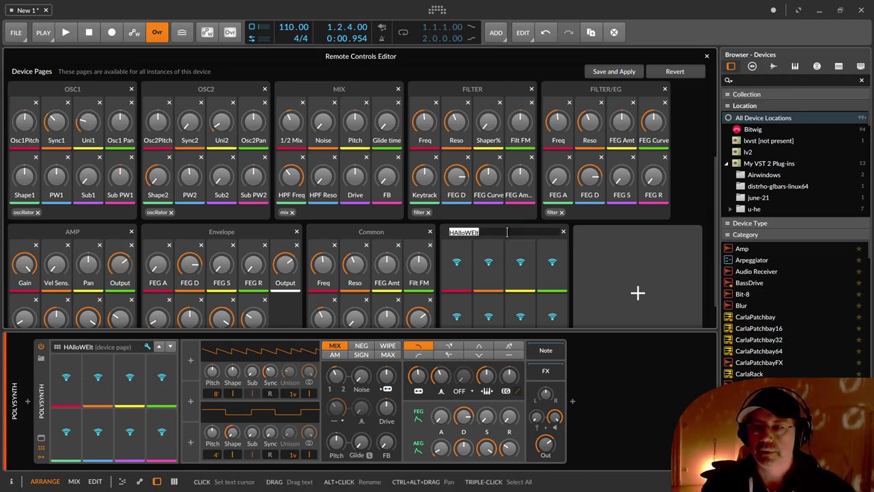
pyautogui.write('HalloW')
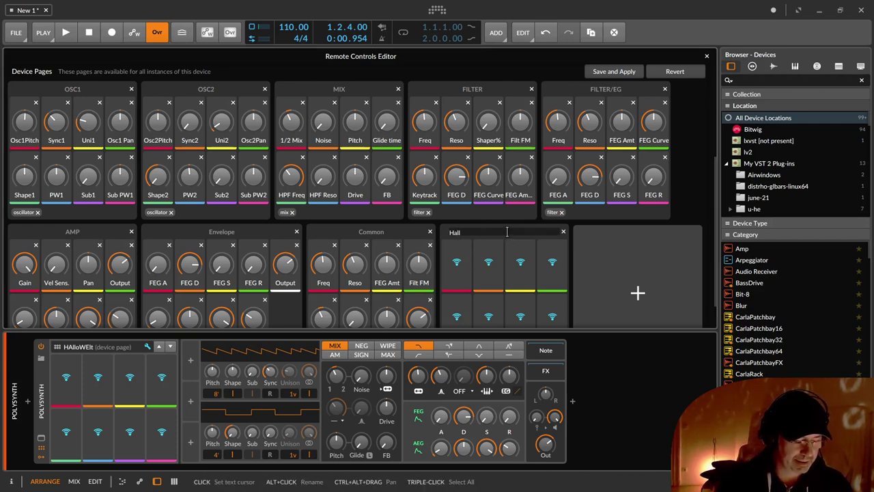
pyautogui.press('Return')
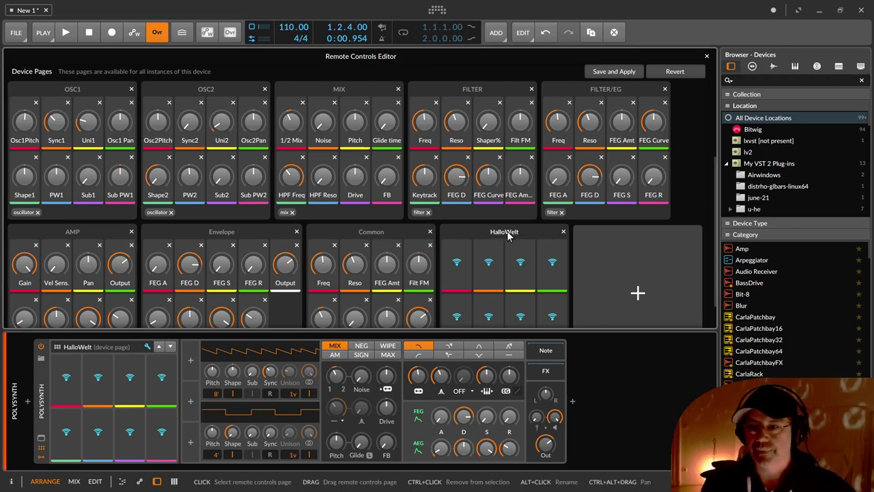
# - Map the first two HalloWelt slots to the FEG decay and AEG release knobs, and save and apply the device pages
pyautogui.click(456, 262)
pyautogui.click(463, 416)
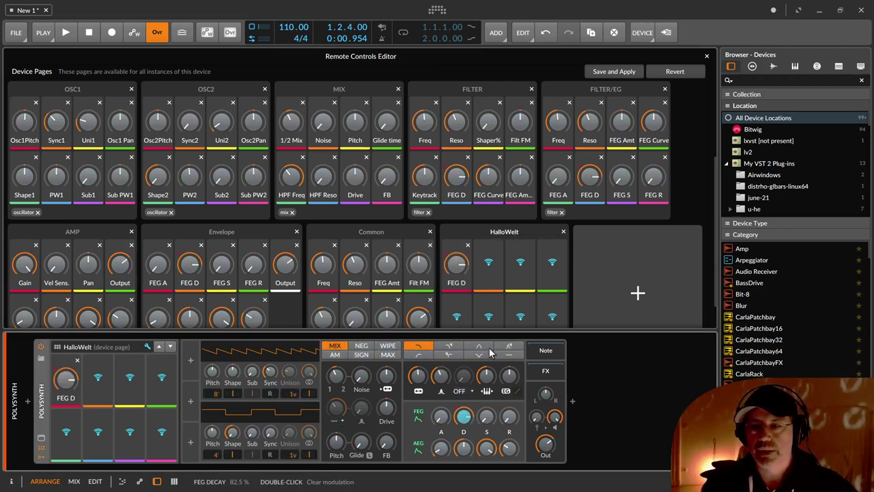
pyautogui.click(507, 444)
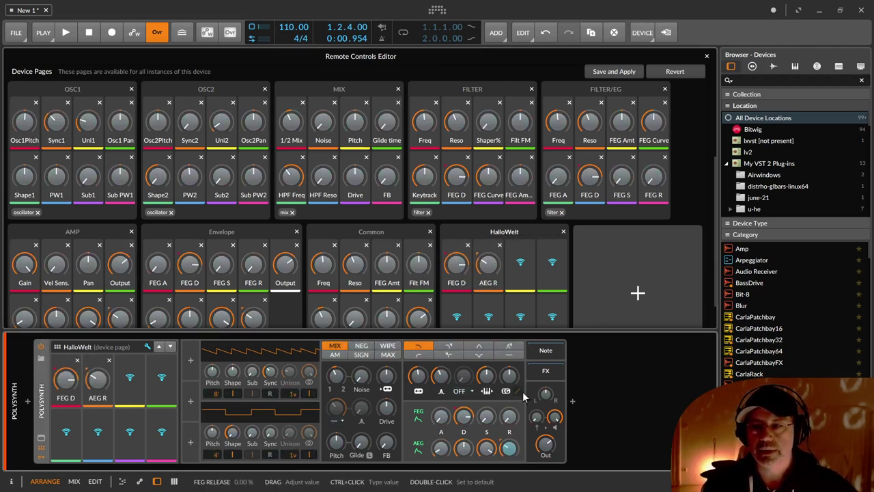
pyautogui.click(555, 260)
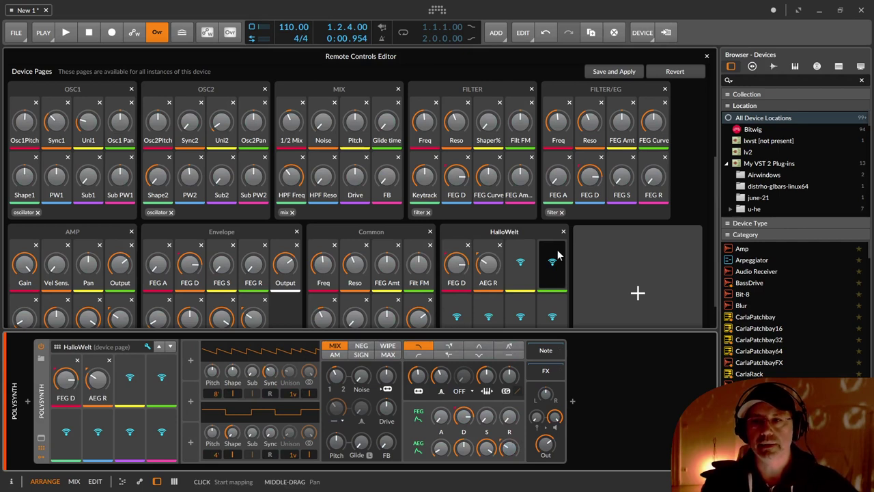
pyautogui.click(612, 70)
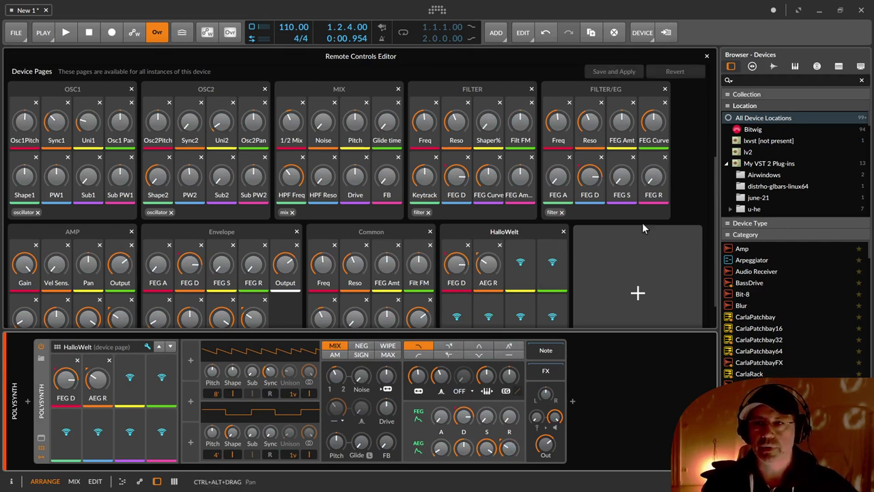
# - Close the Remote Controls Editor, then delete Polysynth from the instrument track and insert a fresh Polysynth
pyautogui.click(707, 56)
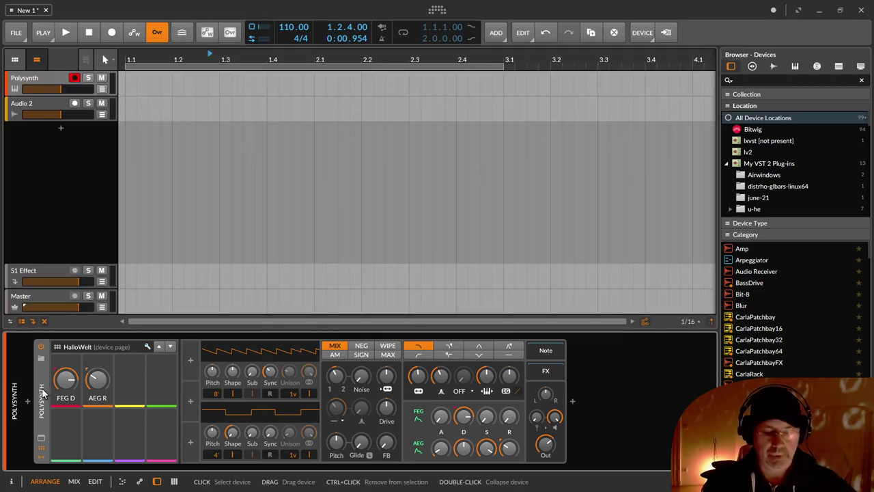
pyautogui.press('Delete')
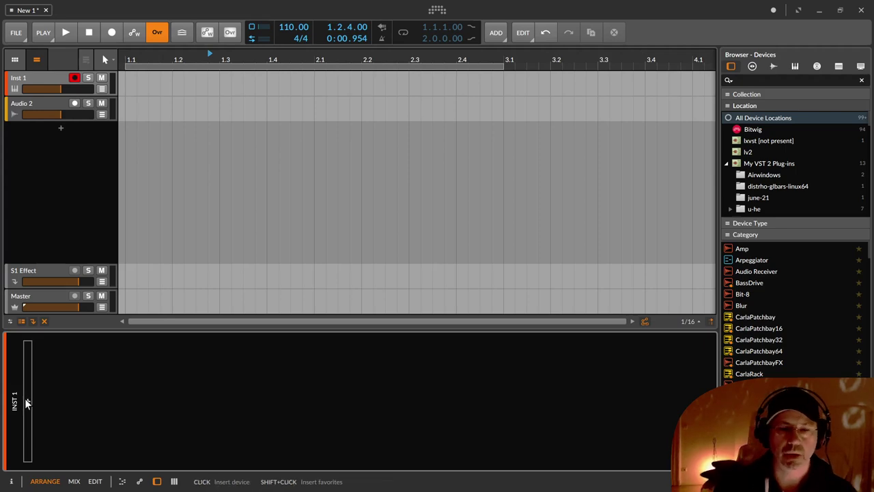
pyautogui.click(26, 402)
pyautogui.write('pol')
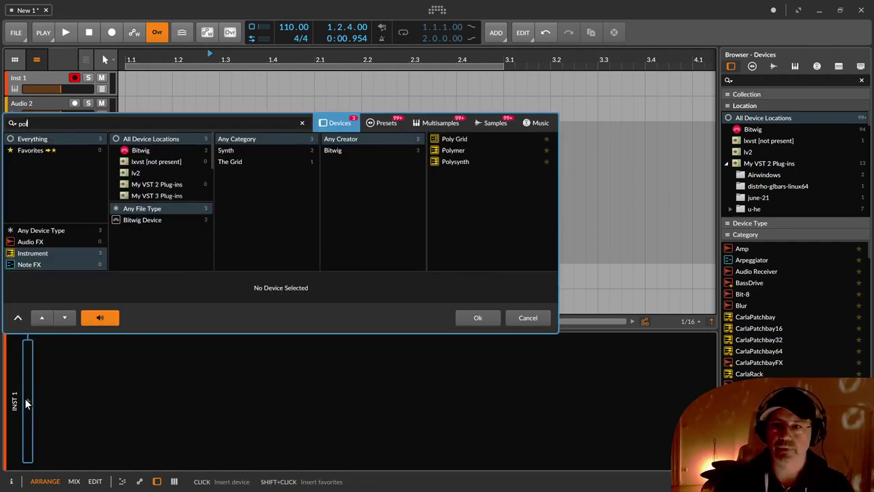
pyautogui.press('Return')
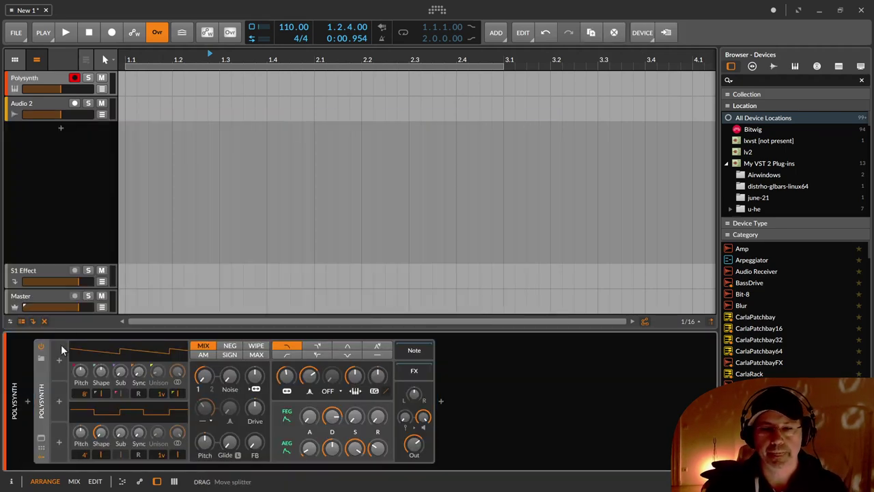
# - Show the new Polysynth's remote controls and check its page list for the HalloWelt device page
pyautogui.click(41, 450)
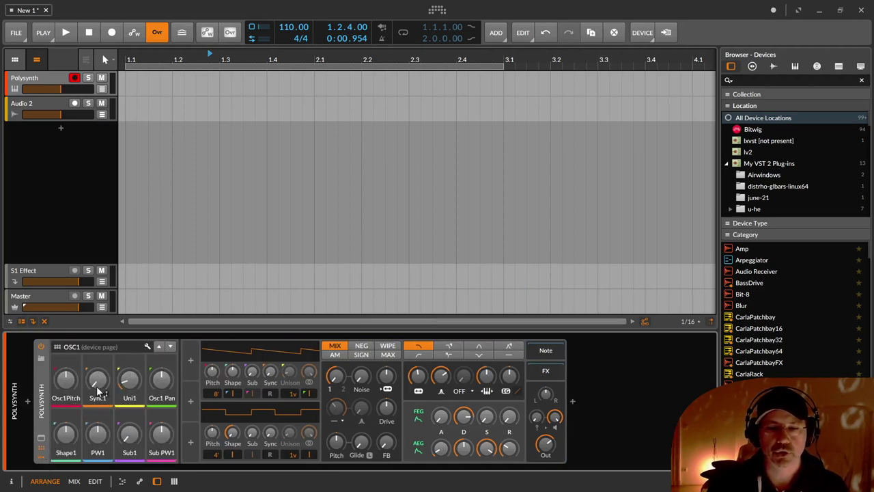
pyautogui.click(103, 340)
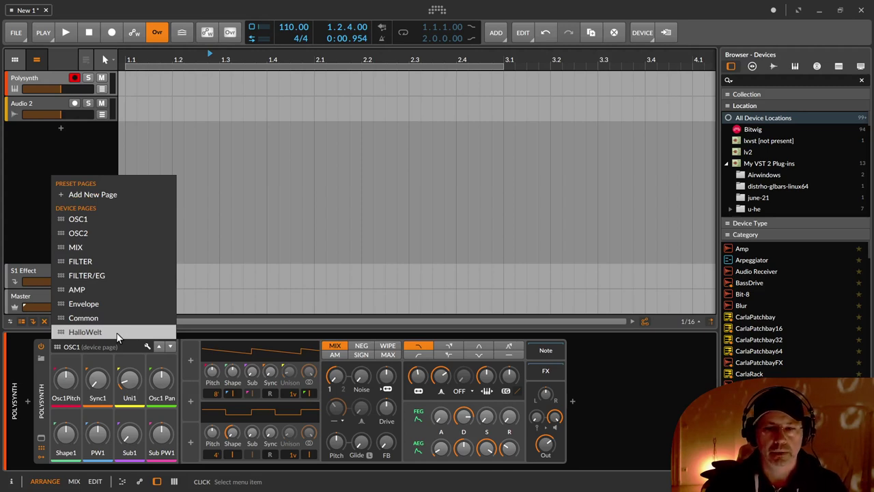
pyautogui.click(127, 350)
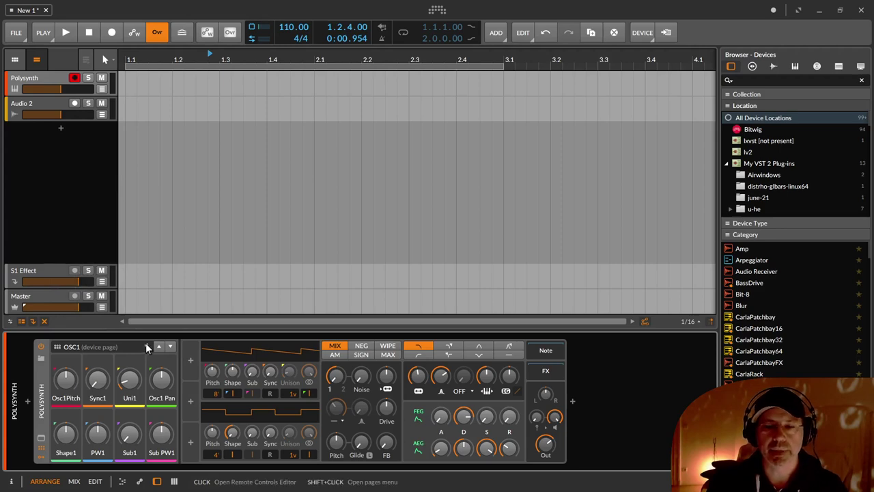
pyautogui.click(147, 347)
pyautogui.scroll(-5, 360, 195)
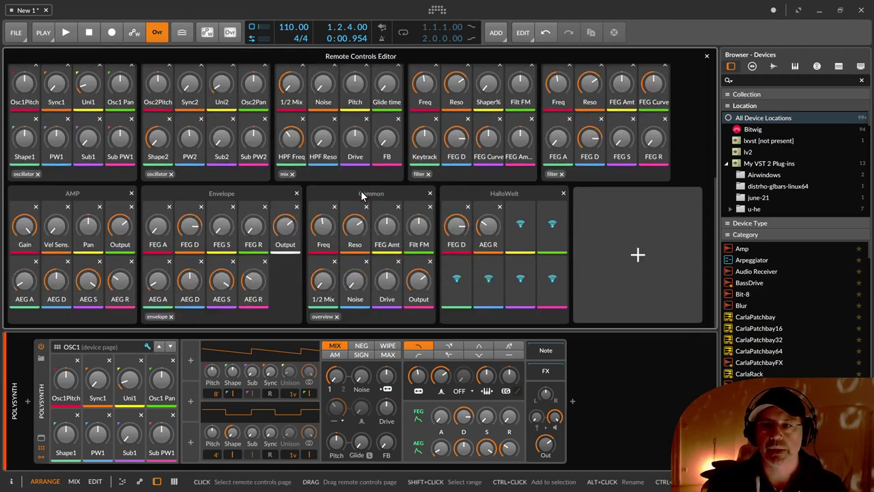
pyautogui.click(563, 194)
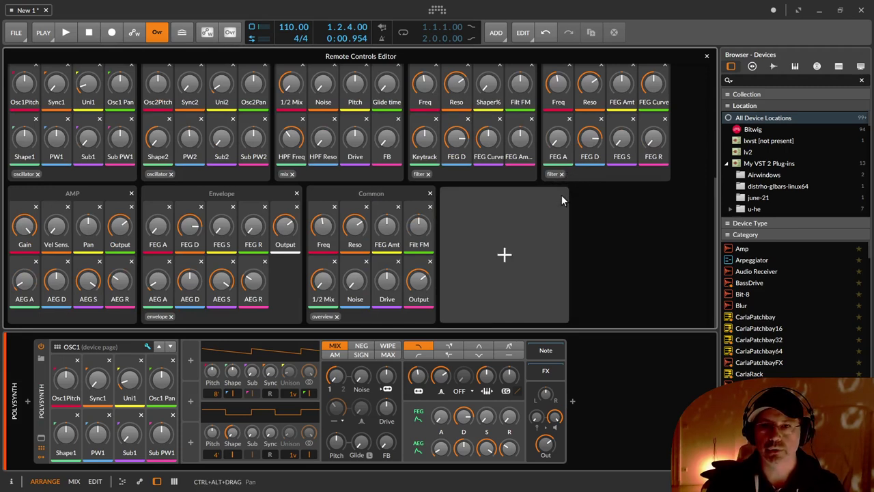
pyautogui.click(706, 56)
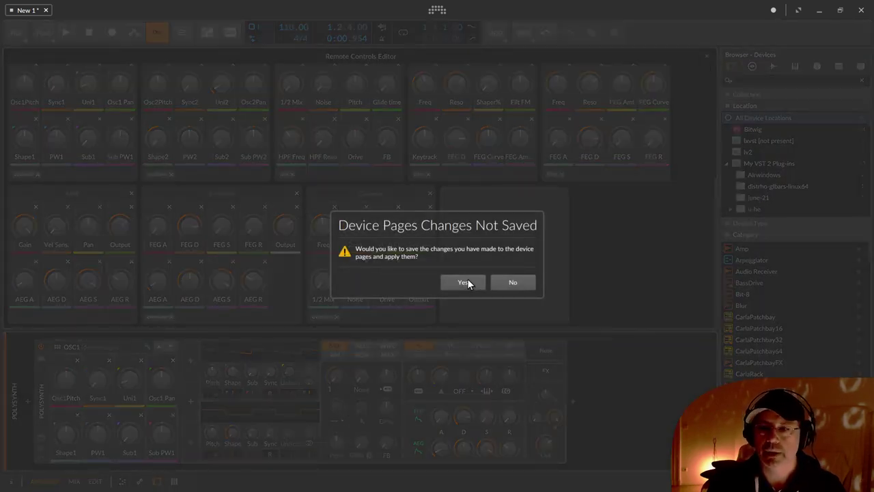
pyautogui.click(464, 282)
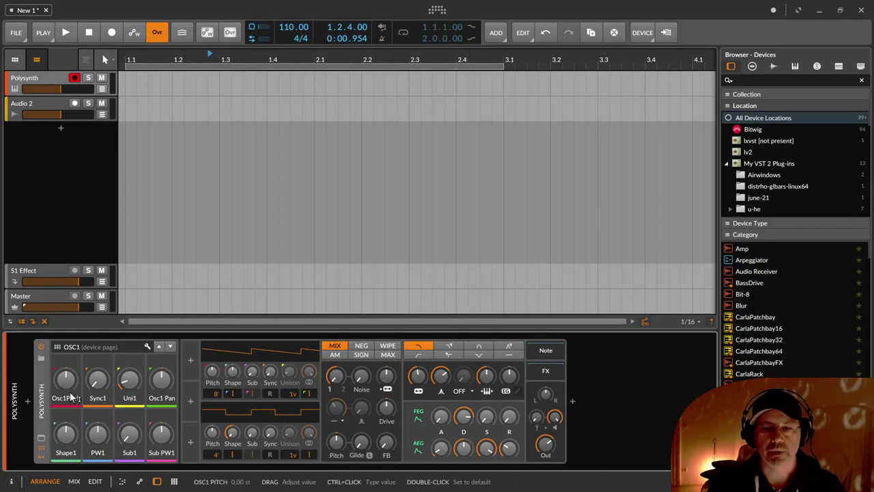
# - Replace the Polysynth on the track with another new instance, searching the devices for "pol"
pyautogui.press('Delete')
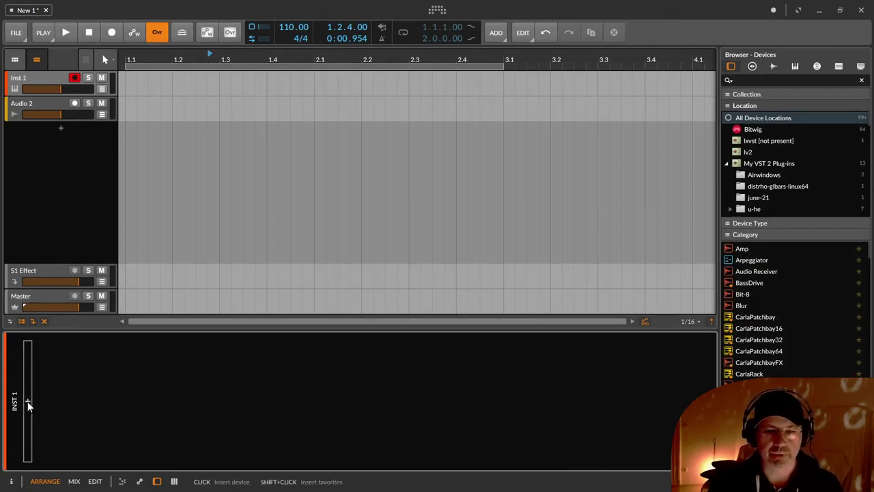
pyautogui.click(28, 406)
pyautogui.write('poly')
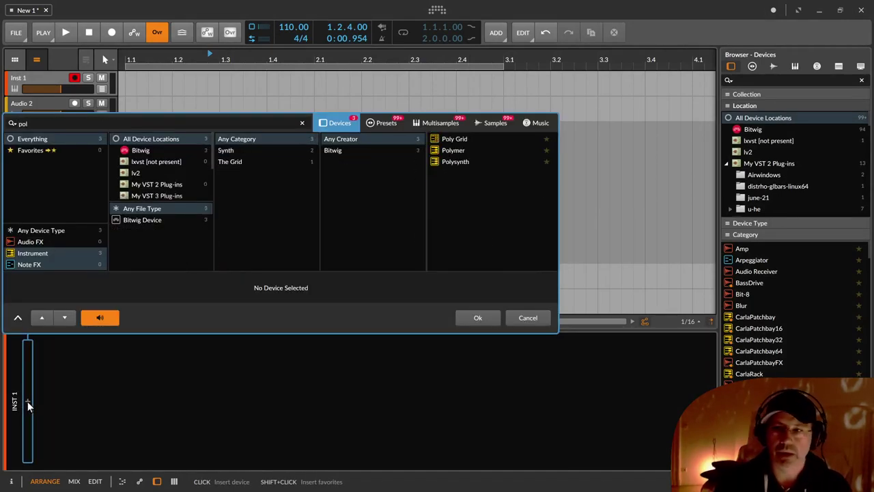
pyautogui.press('Down')
pyautogui.press('Down')
pyautogui.press('Down')
pyautogui.press('Return')
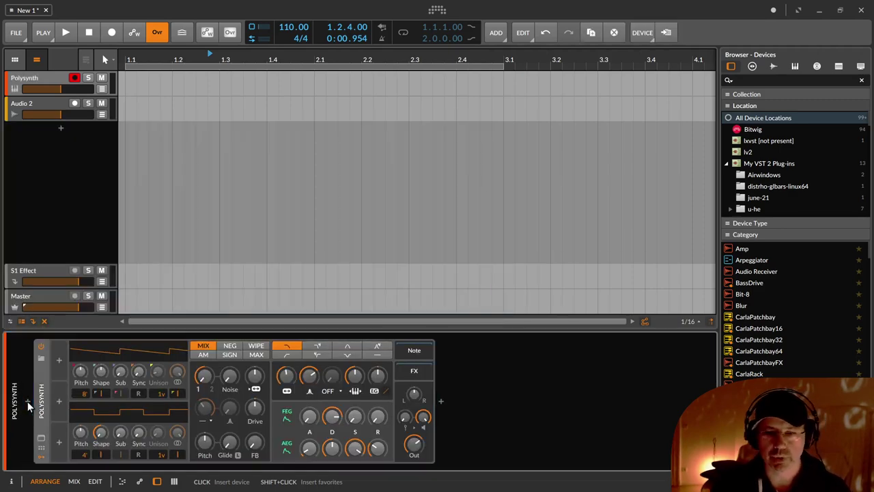
pyautogui.click(41, 448)
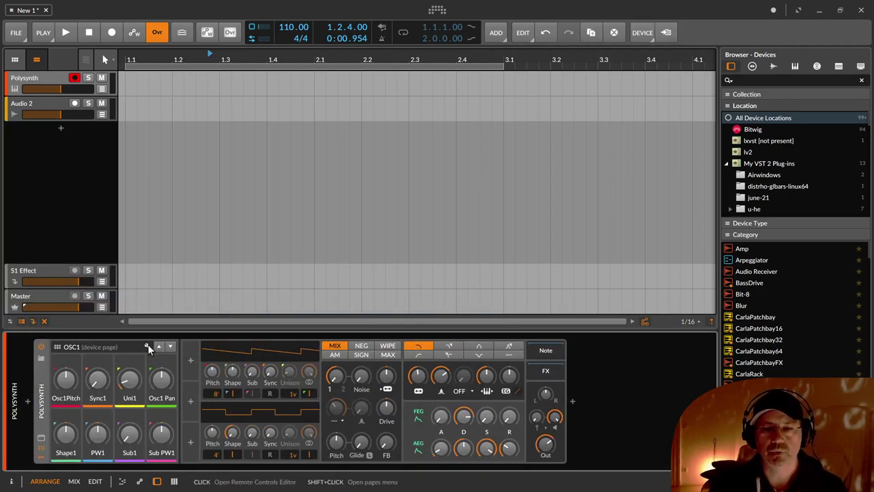
pyautogui.click(147, 346)
pyautogui.scroll(-3, 233, 277)
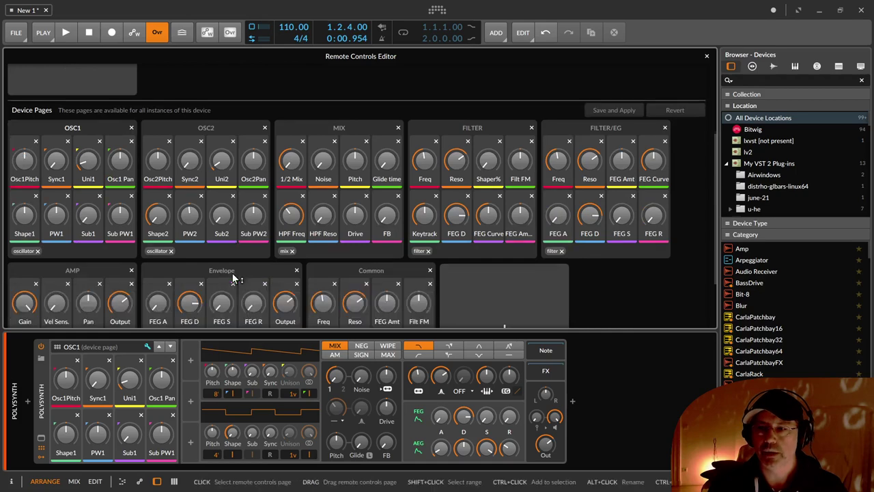
pyautogui.click(116, 352)
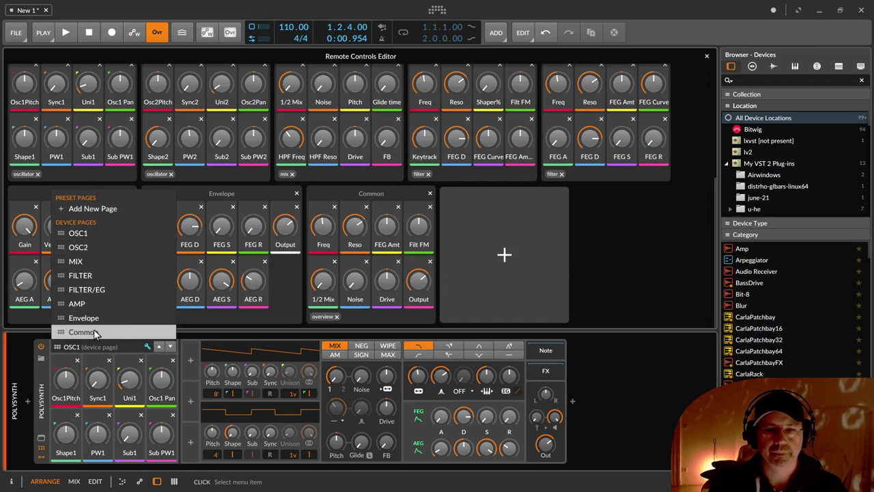
pyautogui.click(43, 378)
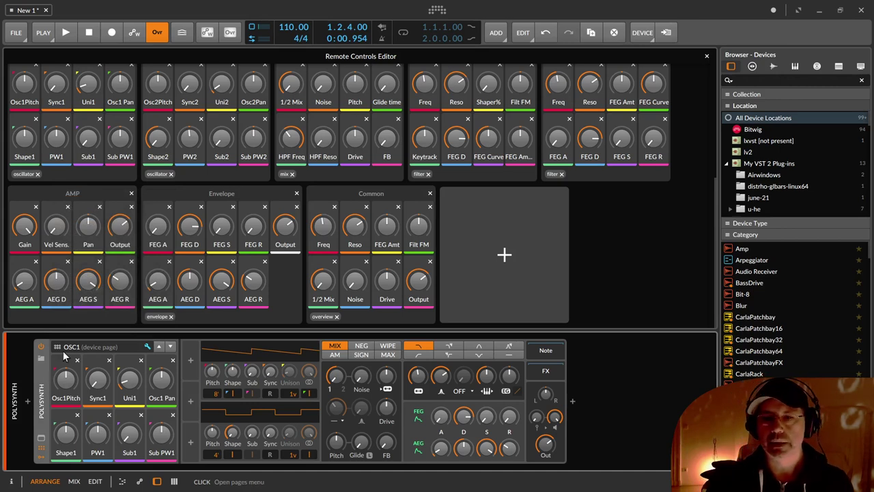
pyautogui.click(708, 57)
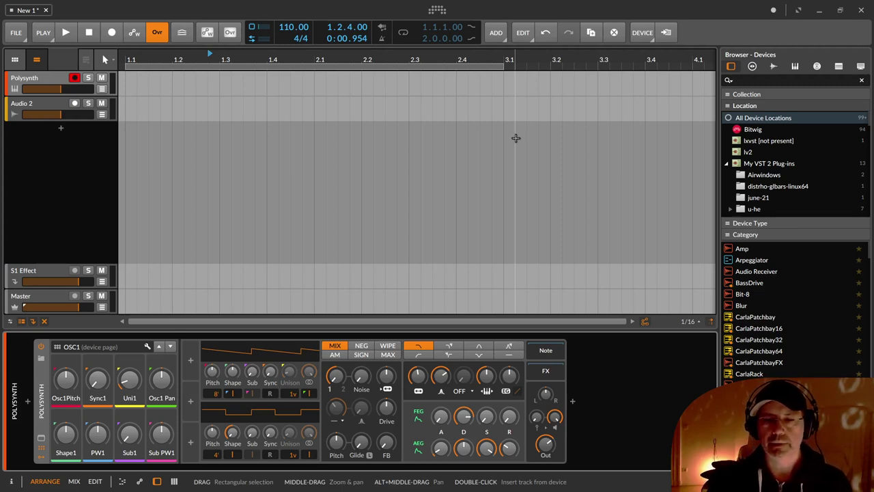
pyautogui.click(147, 346)
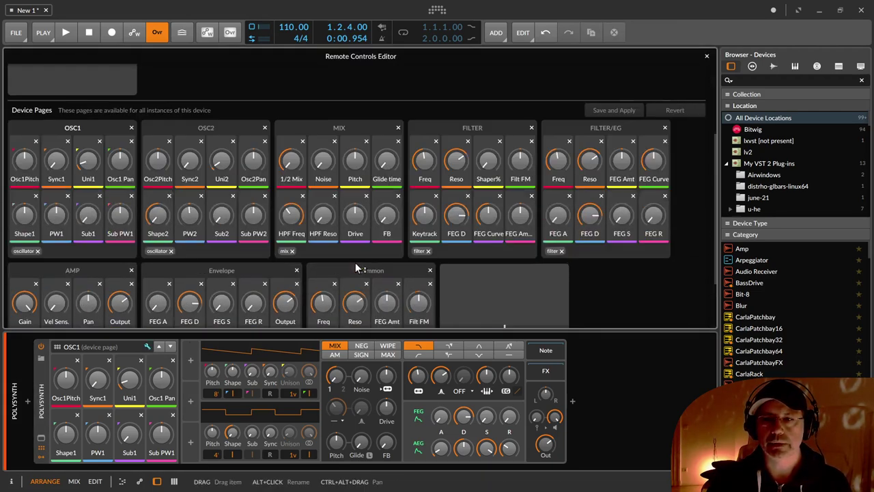
pyautogui.scroll(-2, 355, 267)
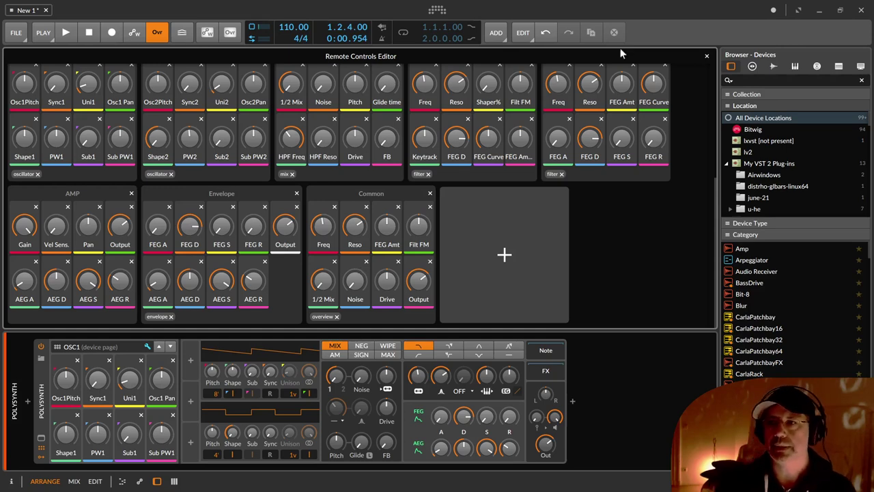
pyautogui.click(708, 59)
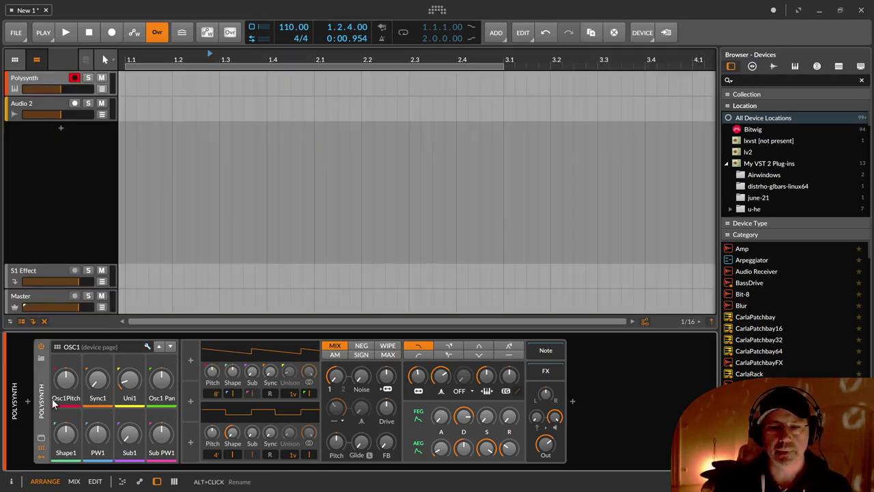
# - Replace Polysynth on the instrument track with the Vital VST plug-in (Vital.so) and close its plug-in window
pyautogui.press('Delete')
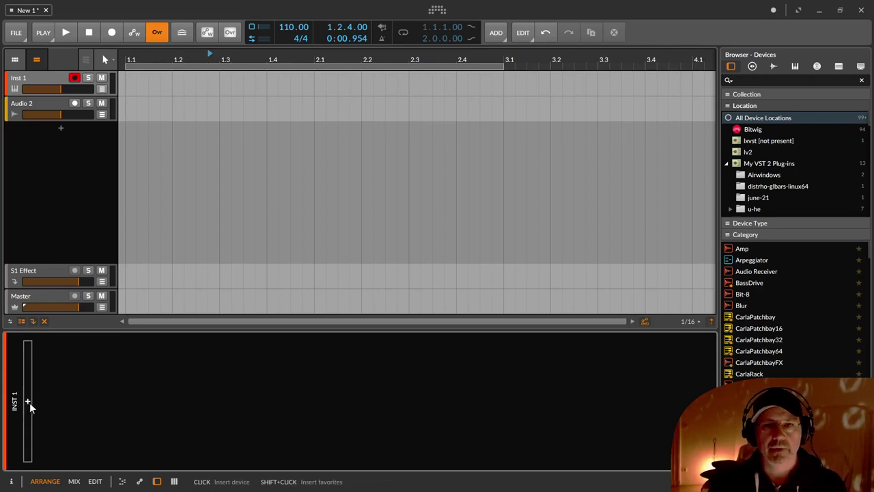
pyautogui.click(29, 403)
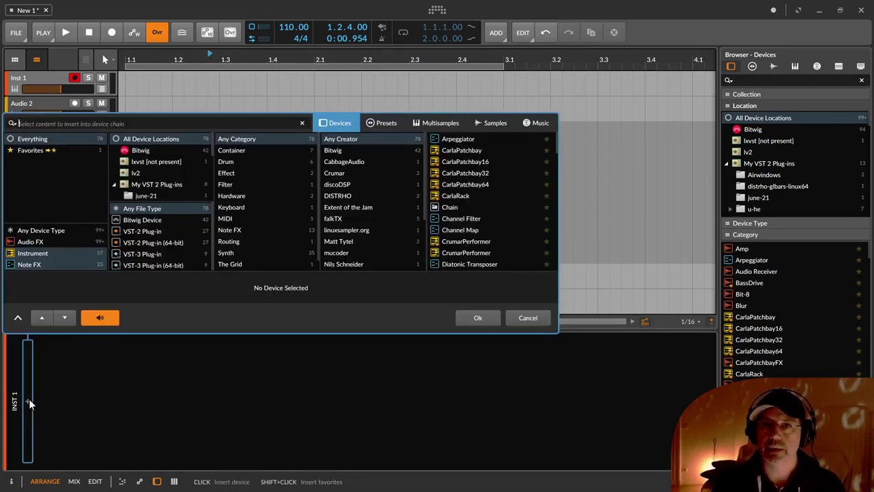
pyautogui.write('vi')
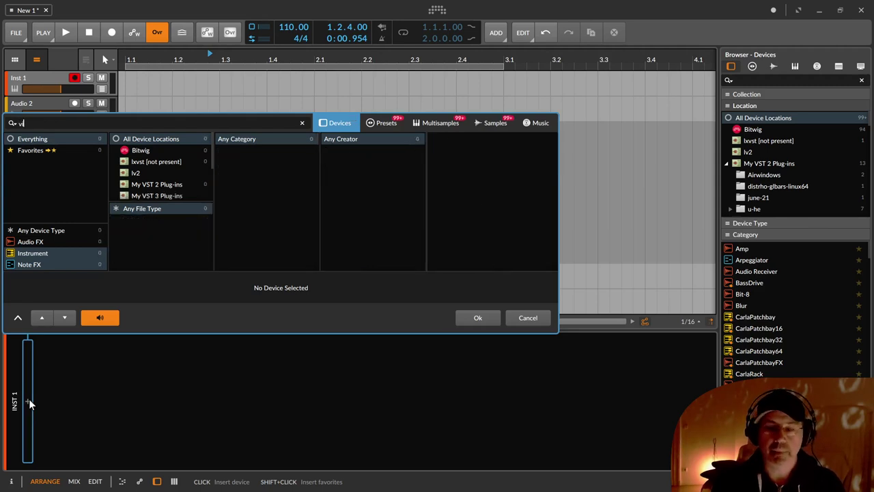
pyautogui.write('ta')
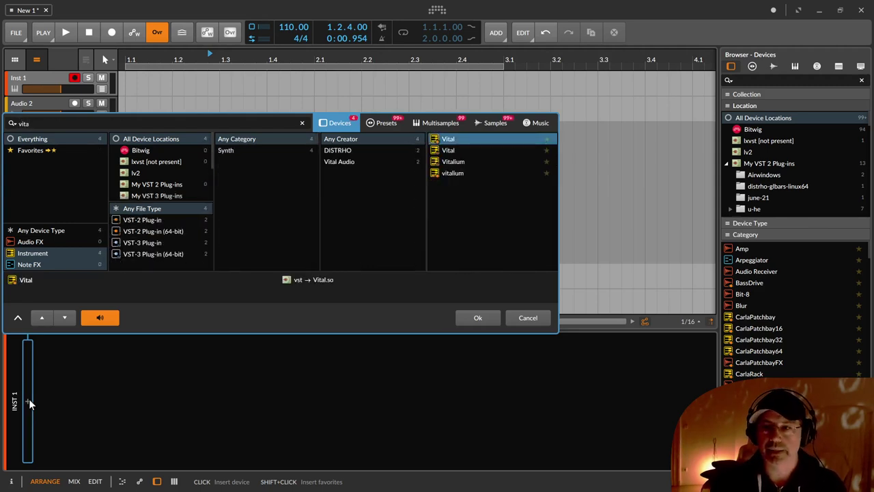
pyautogui.press('Return')
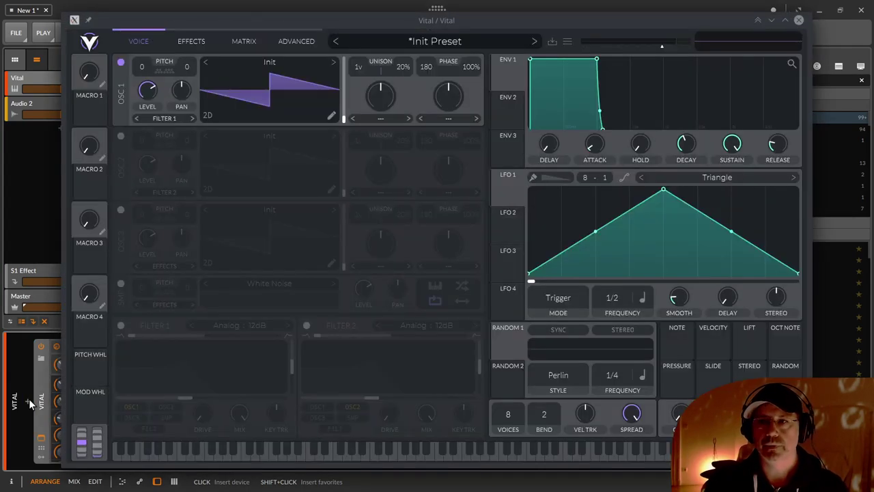
pyautogui.moveTo(119, 20); pyautogui.dragTo(172, 21)
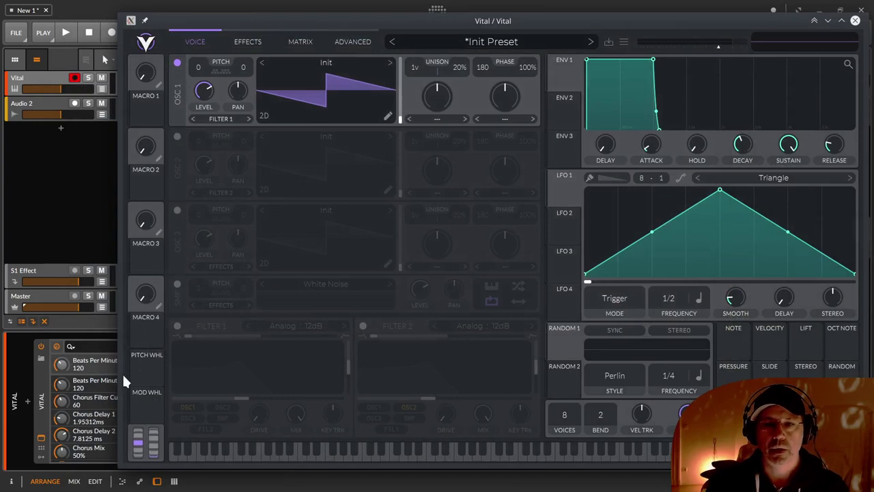
pyautogui.click(855, 20)
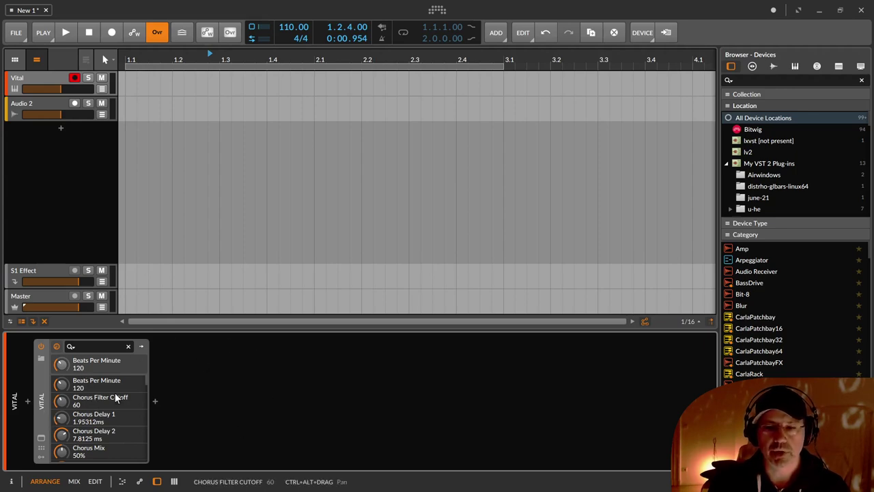
# - Look through Vital's parameter list and filter it by "filter", clearing the search when done
pyautogui.scroll(-15, 115, 391)
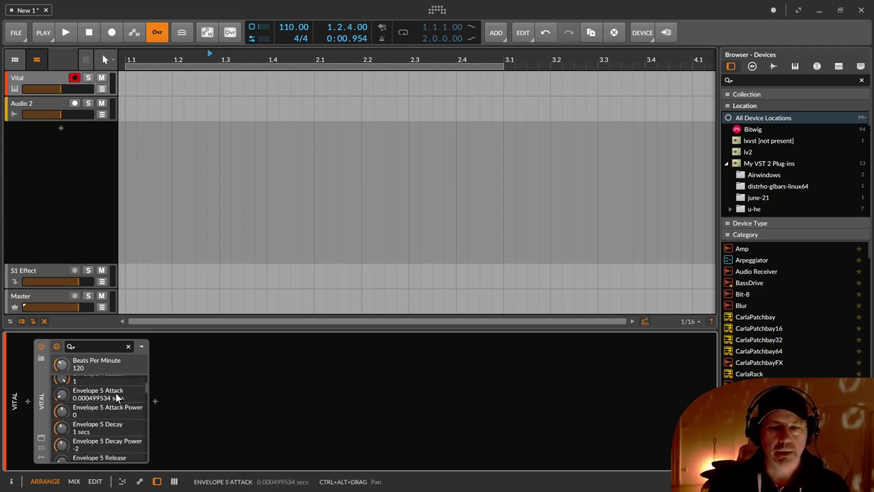
pyautogui.scroll(-5, 126, 391)
pyautogui.moveTo(147, 387); pyautogui.dragTo(159, 351)
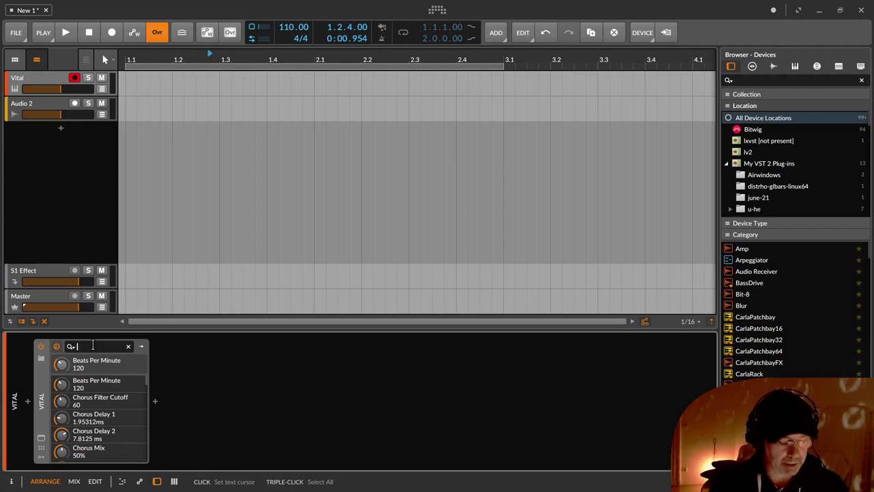
pyautogui.write('filter')
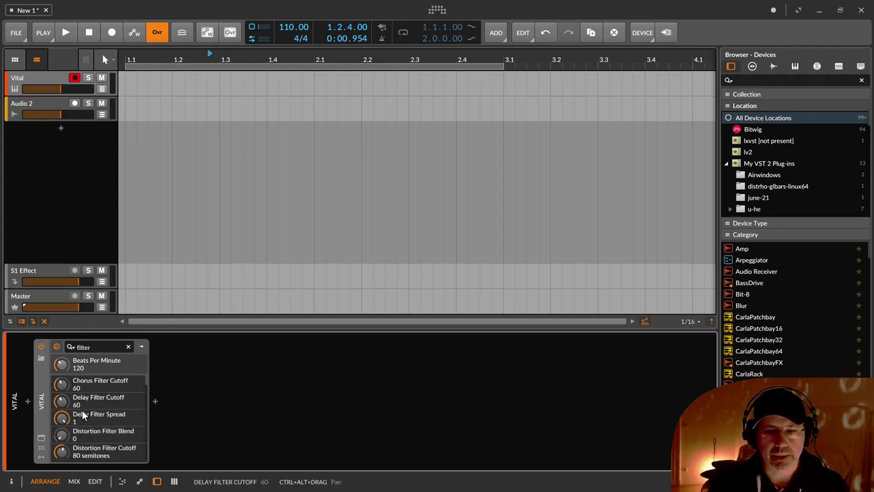
pyautogui.click(129, 346)
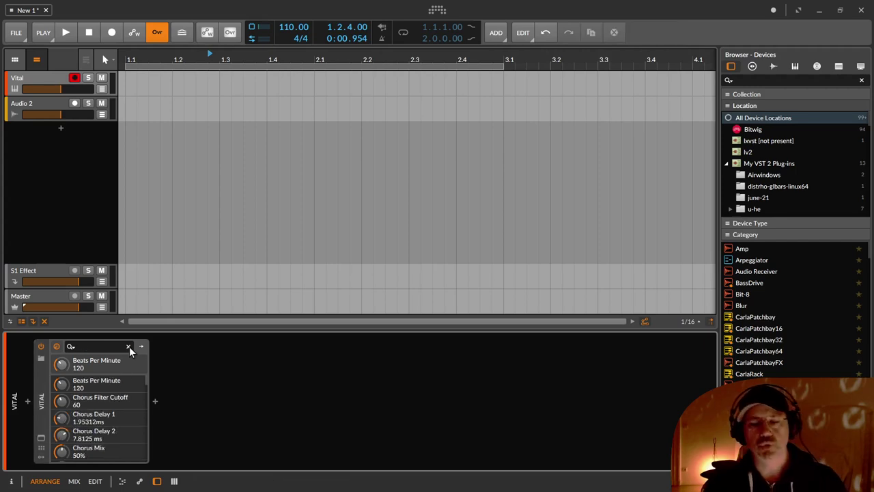
# - Show Vital's remote controls and add an empty device page in the Remote Controls Editor
pyautogui.click(41, 449)
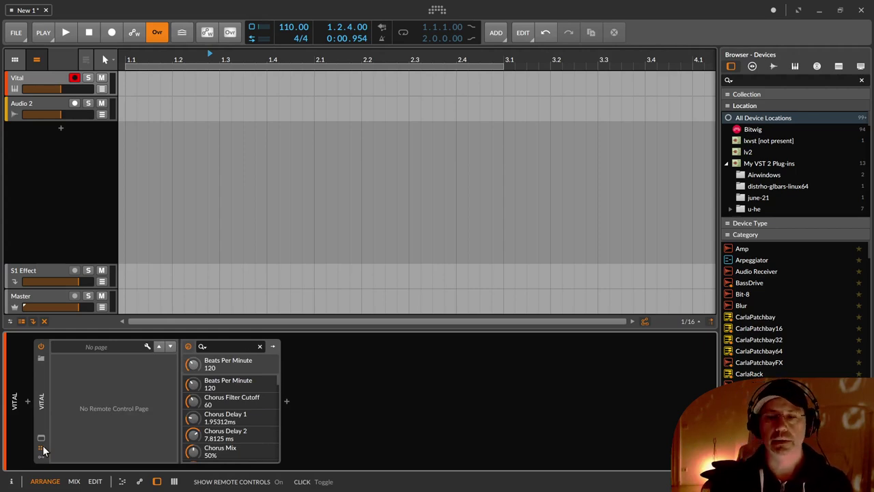
pyautogui.click(146, 346)
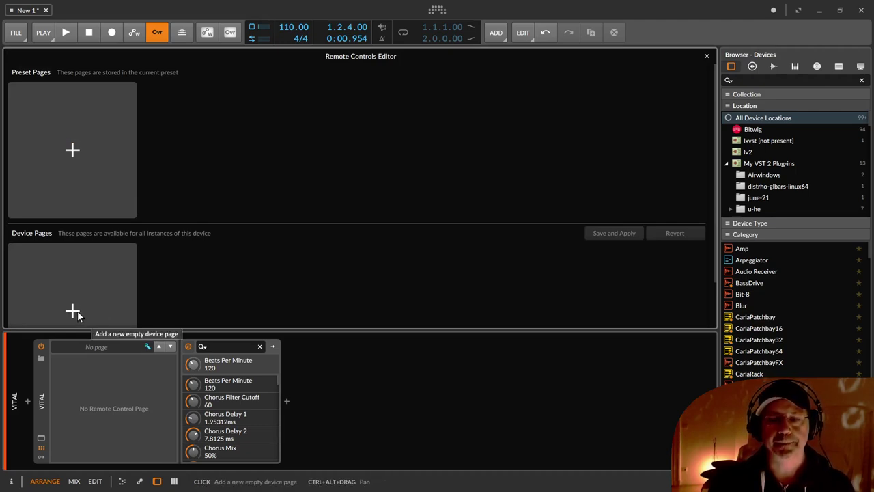
pyautogui.scroll(-2, 78, 311)
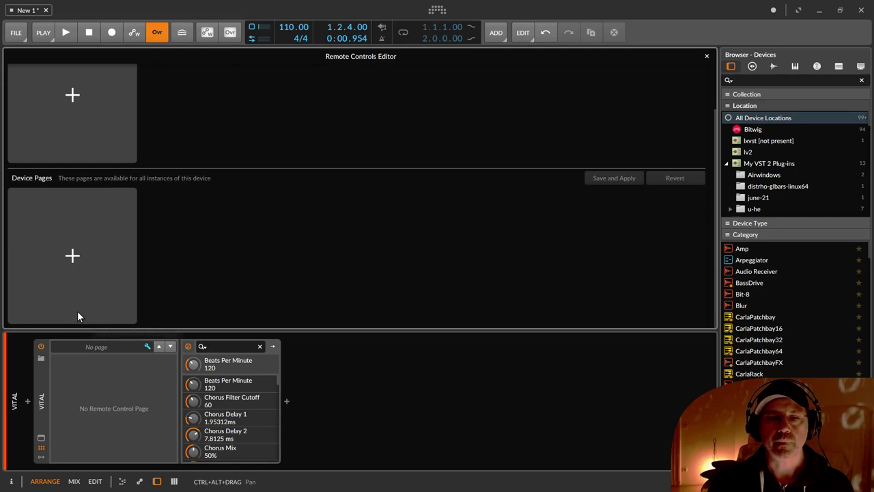
pyautogui.click(72, 246)
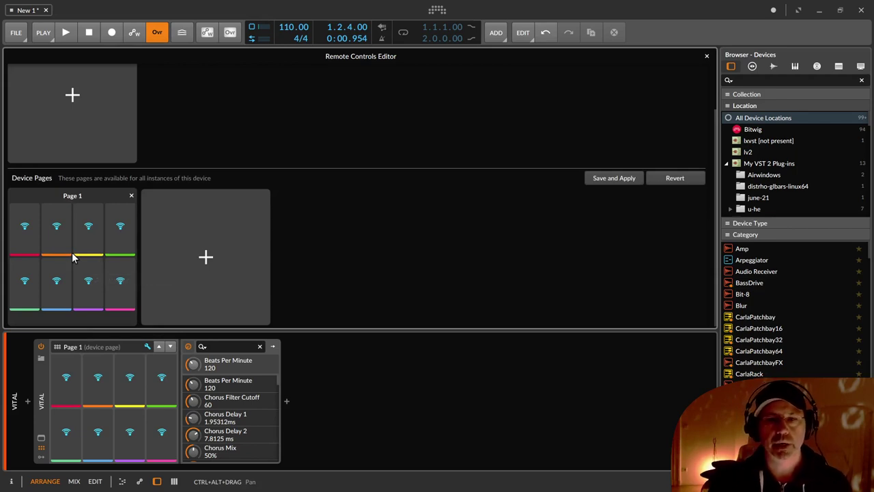
pyautogui.click(73, 196)
pyautogui.doubleClick(73, 197)
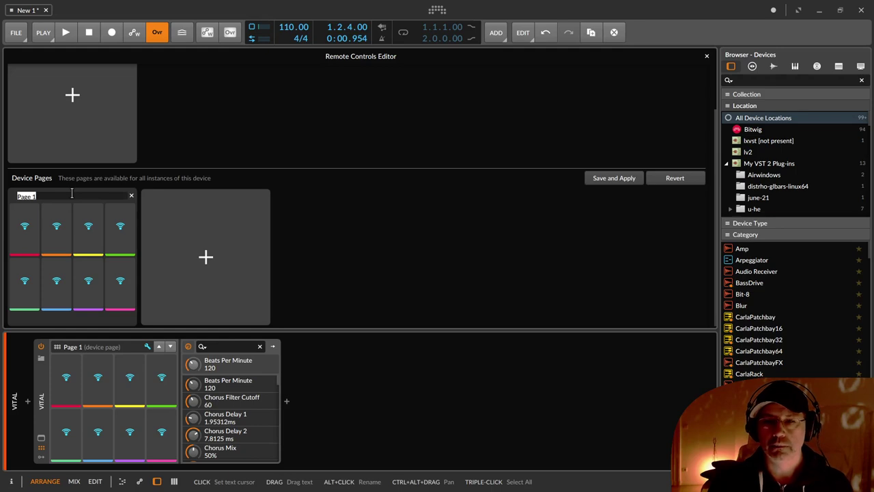
# - Open Vital's plug-in window, scale its interface to 100% and move the window clear of the remote control page
pyautogui.click(41, 439)
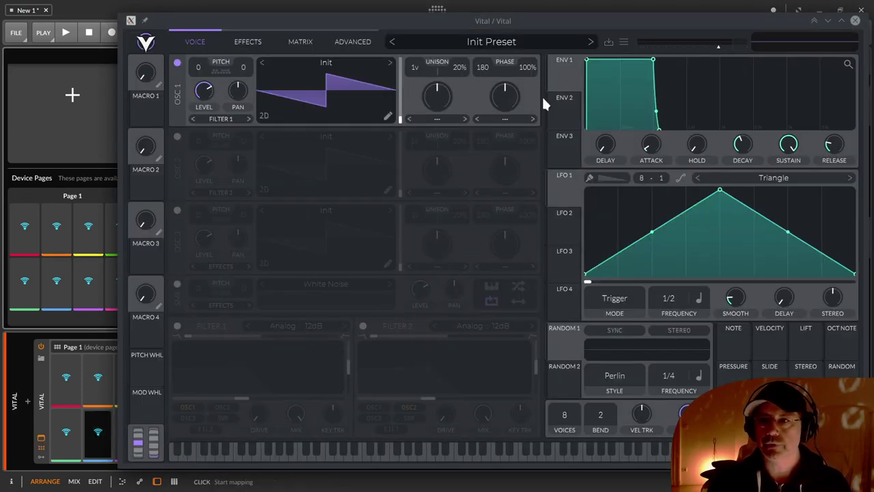
pyautogui.click(149, 47)
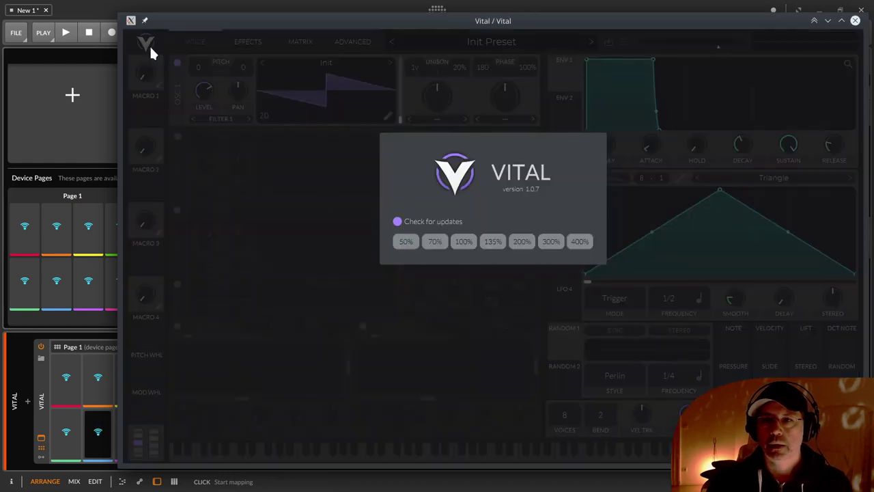
pyautogui.click(464, 243)
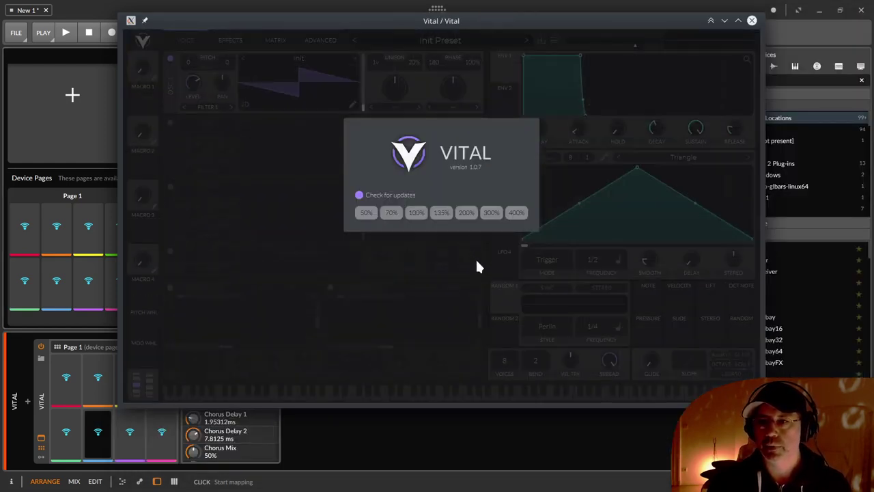
pyautogui.click(147, 41)
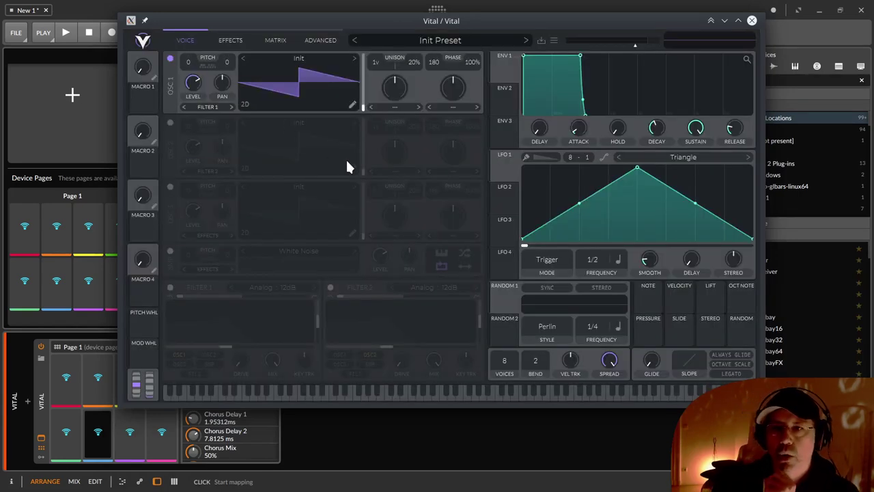
pyautogui.moveTo(319, 16); pyautogui.dragTo(427, 10)
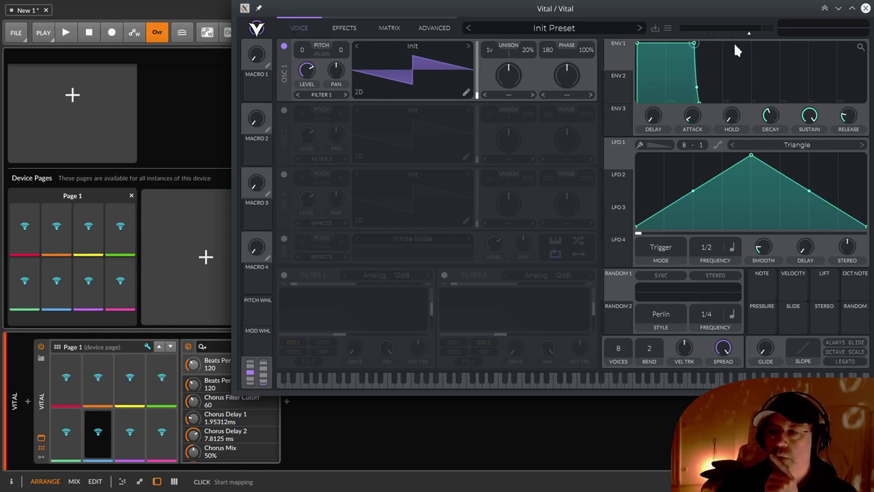
# - Map Vital's master Volume to the first remote control slot and Oscillator 1 Level to the second
pyautogui.click(66, 381)
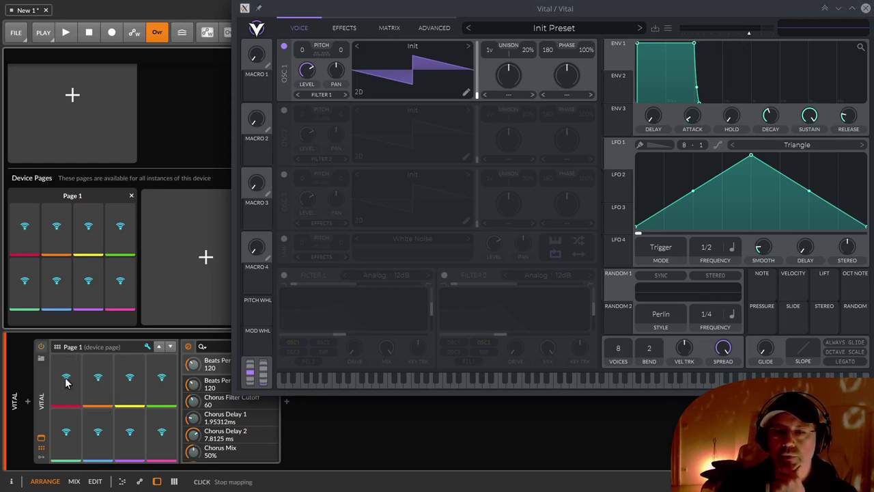
pyautogui.click(747, 31)
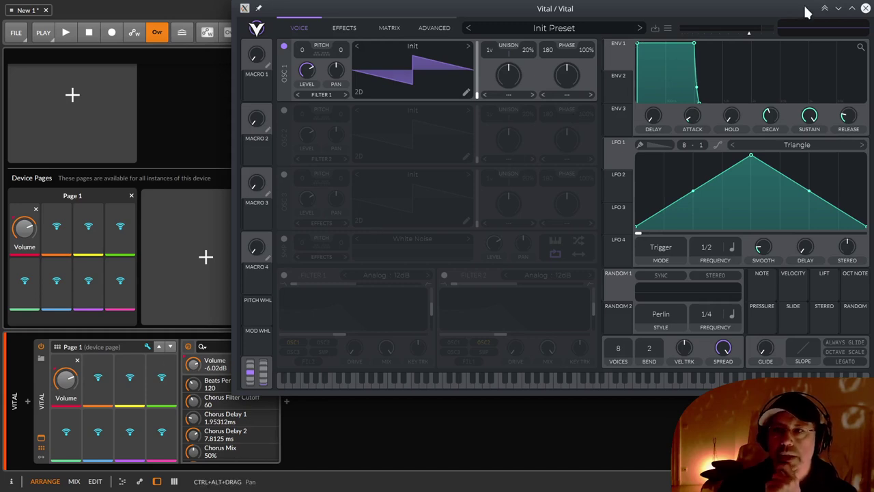
pyautogui.moveTo(459, 21); pyautogui.dragTo(488, 15)
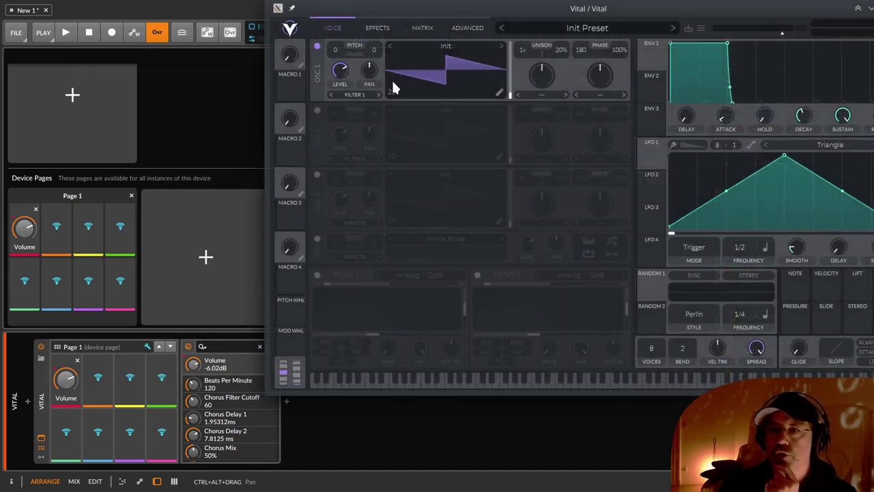
pyautogui.click(341, 69)
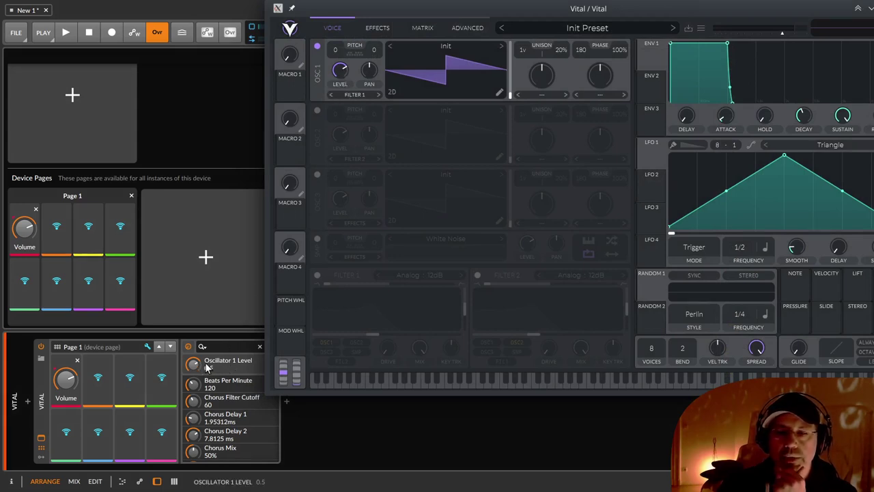
pyautogui.moveTo(207, 367); pyautogui.dragTo(97, 377)
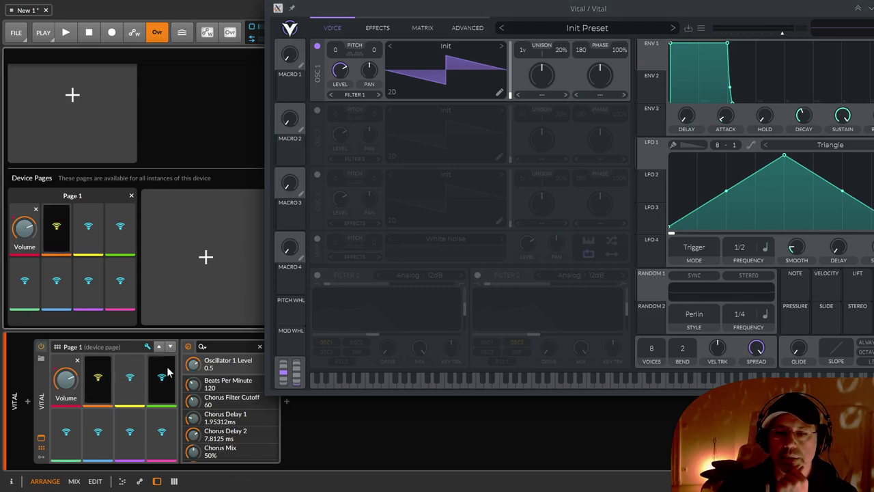
pyautogui.click(192, 366)
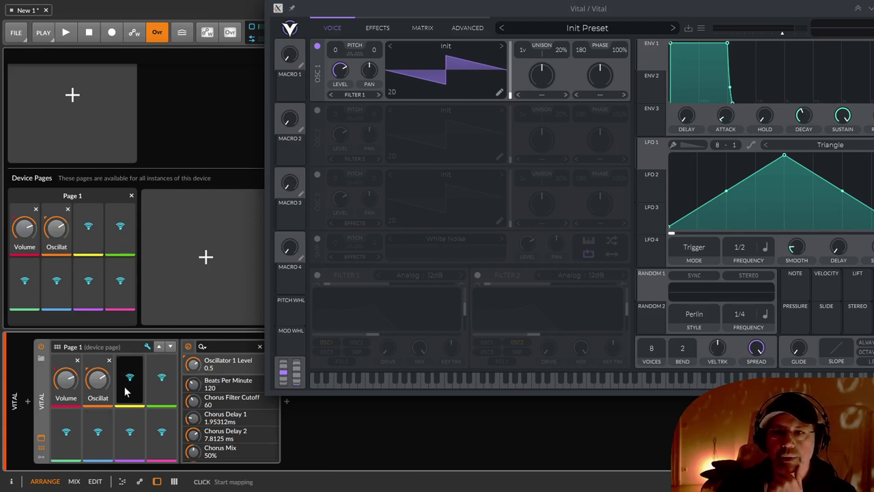
# - Map Oscillator 1 Pan and the oscillator's Morph Amount to the third and fourth slots, closing Vital's window when done
pyautogui.click(369, 75)
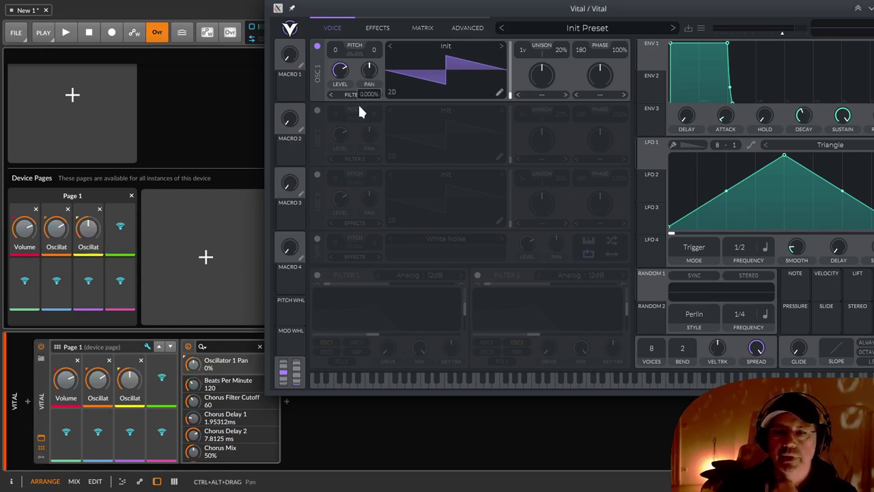
pyautogui.click(163, 378)
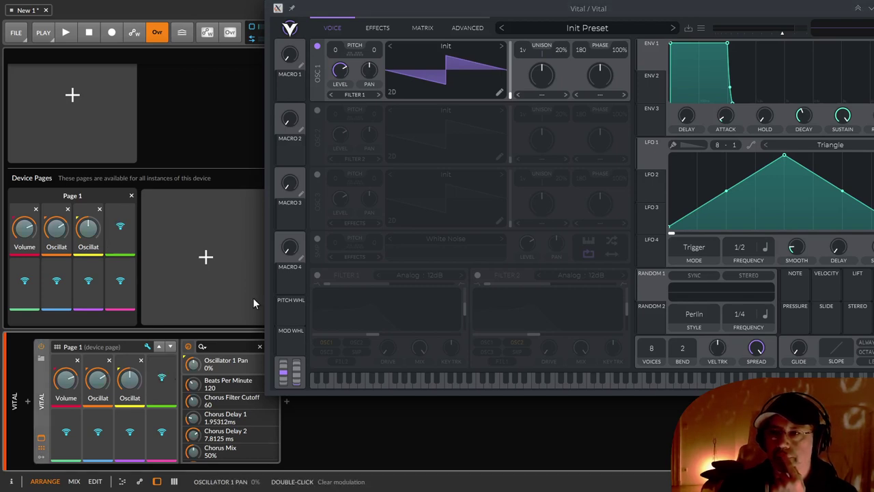
pyautogui.click(543, 73)
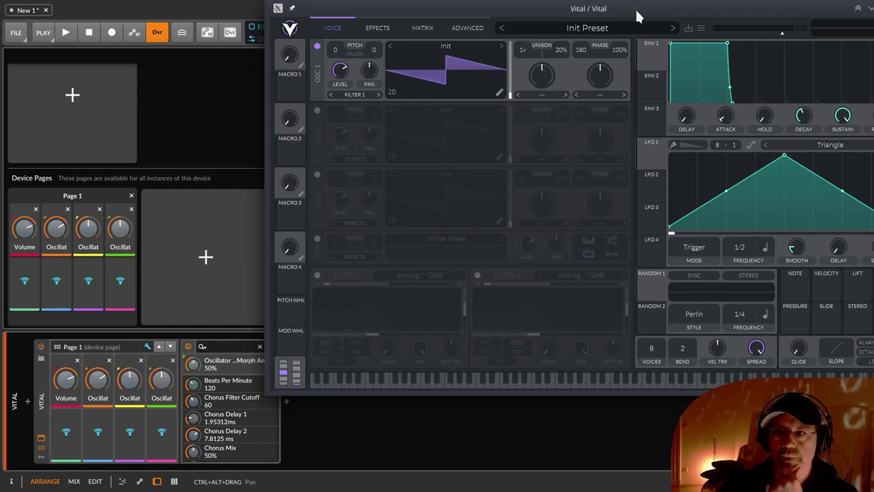
pyautogui.moveTo(637, 11); pyautogui.dragTo(425, 85)
pyautogui.click(682, 88)
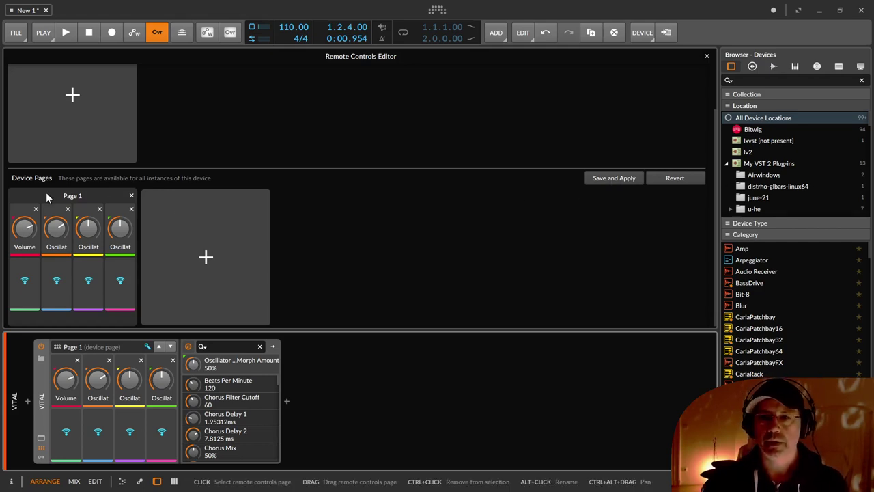
# - Rename Vital's first device page as Main
pyautogui.doubleClick(69, 195)
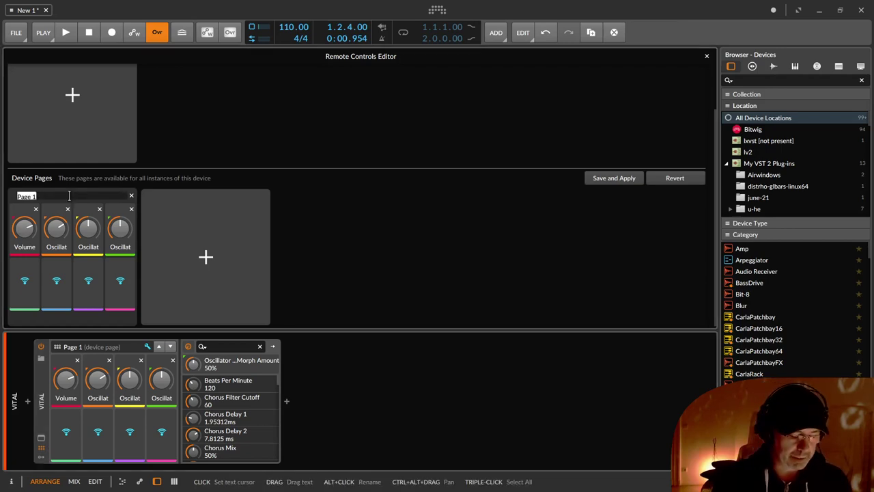
pyautogui.write('Main')
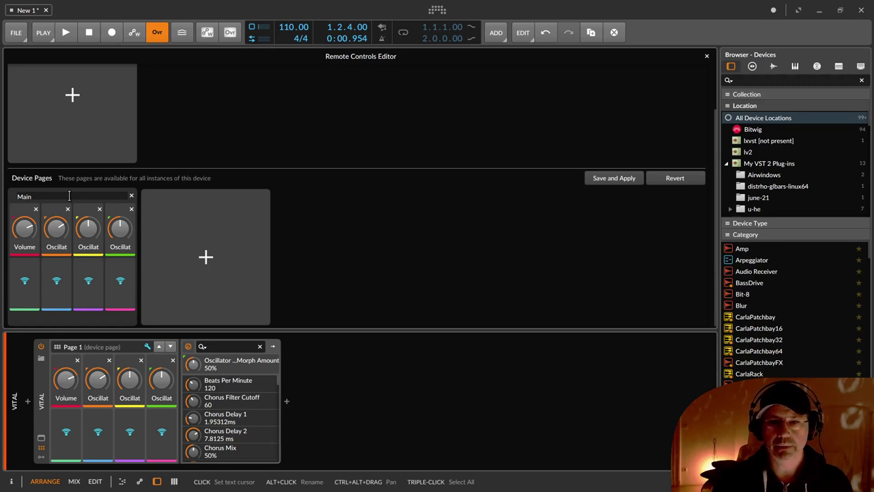
pyautogui.press('Return')
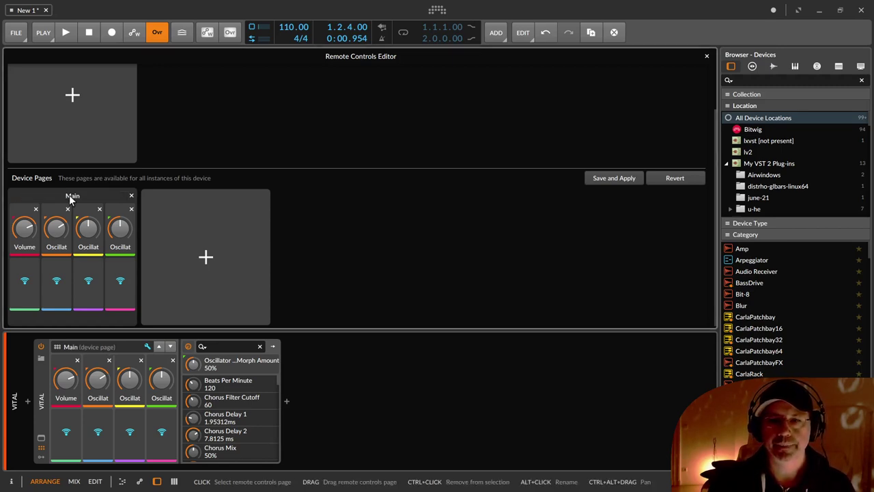
# - Add the page tags "vital" and "vst" to the Main device page
pyautogui.click(66, 316)
pyautogui.write('v')
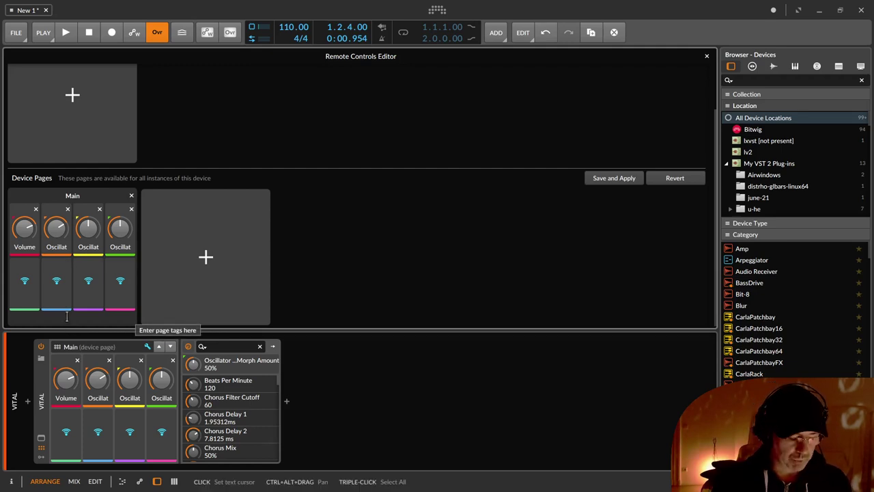
pyautogui.write('ital')
pyautogui.press('Return')
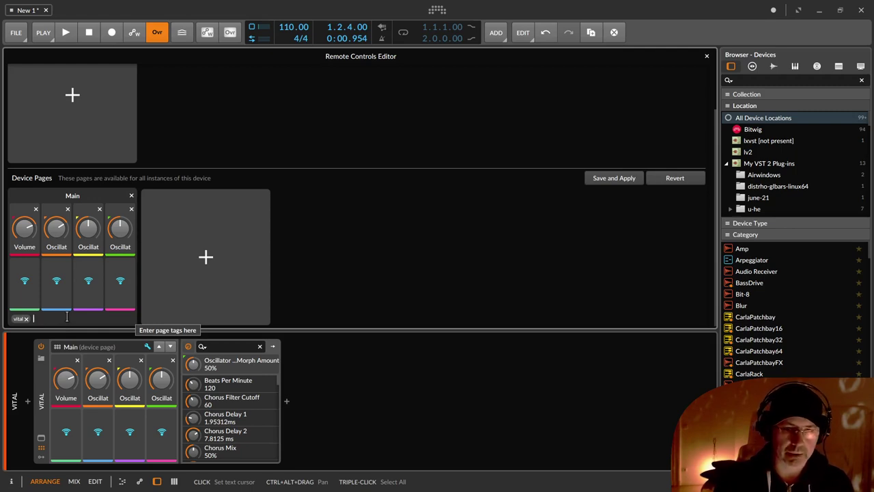
pyautogui.write('vs')
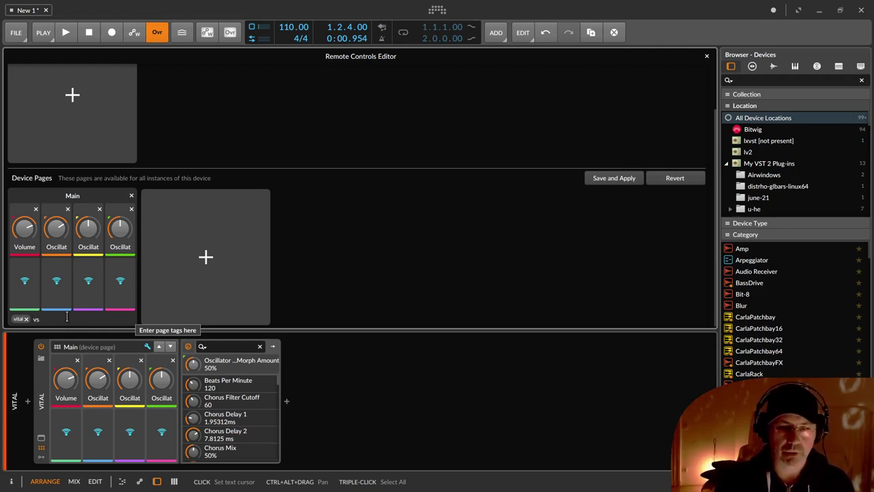
pyautogui.write('t')
pyautogui.press('Return')
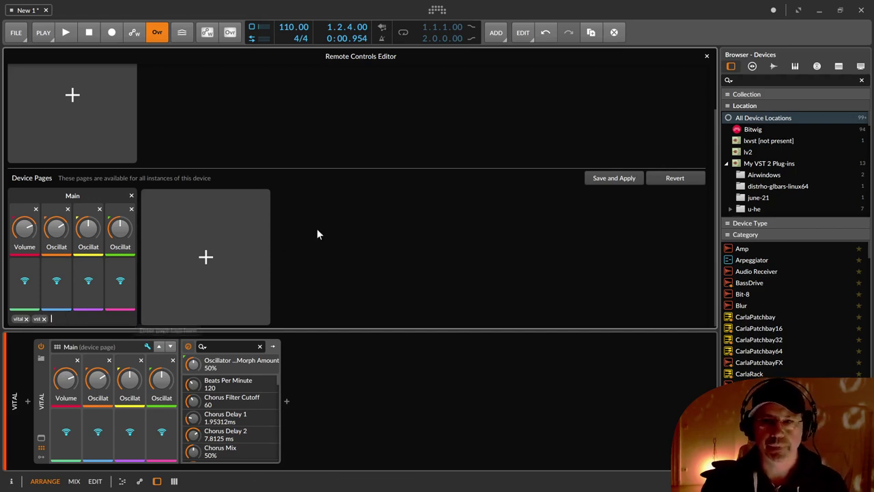
pyautogui.click(618, 179)
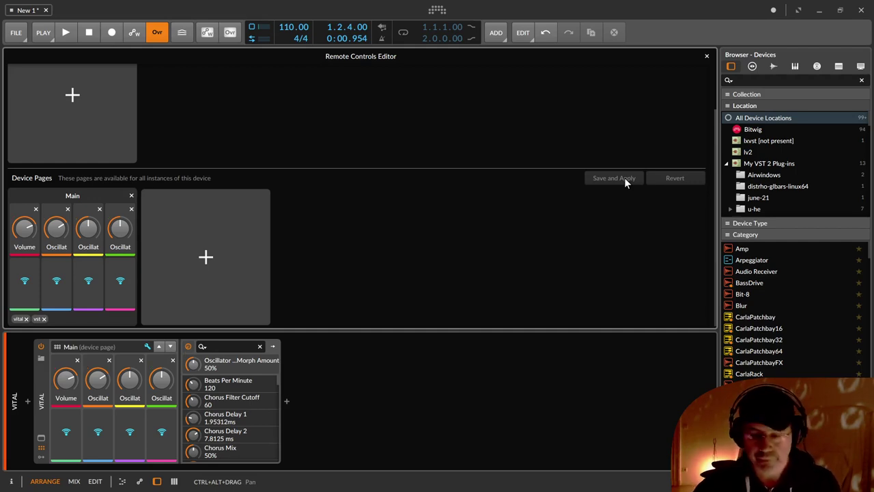
pyautogui.click(707, 56)
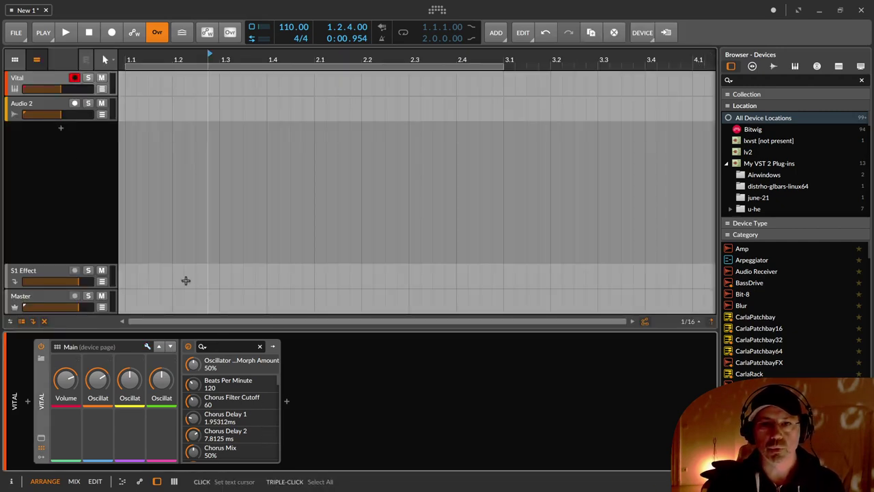
pyautogui.click(48, 78)
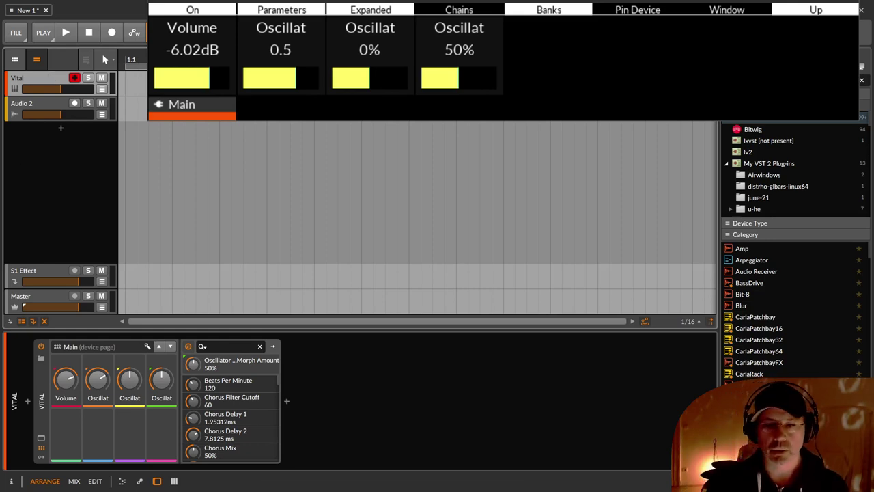
# - Add a second device page for Vital in the Remote Controls Editor and name it Filter
pyautogui.click(139, 348)
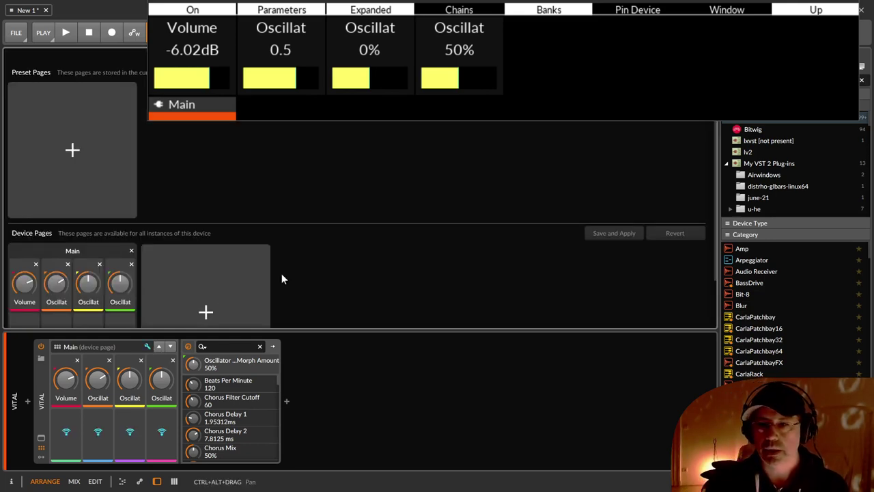
pyautogui.click(210, 310)
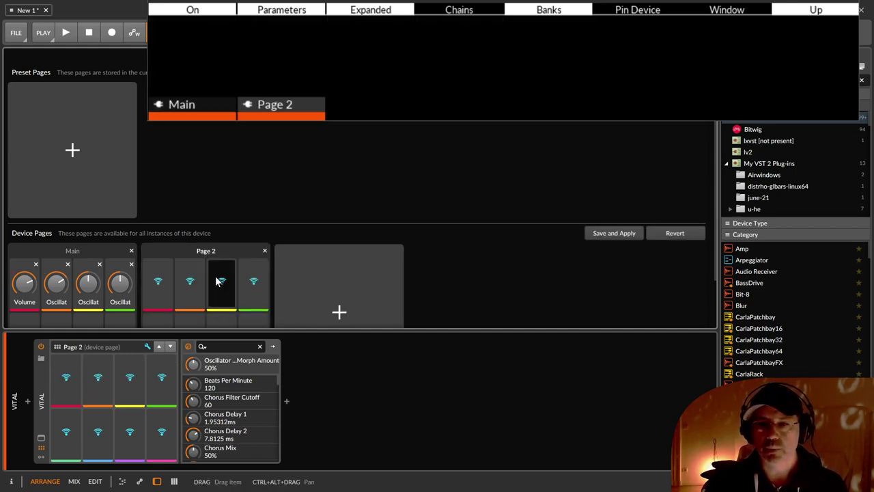
pyautogui.doubleClick(198, 251)
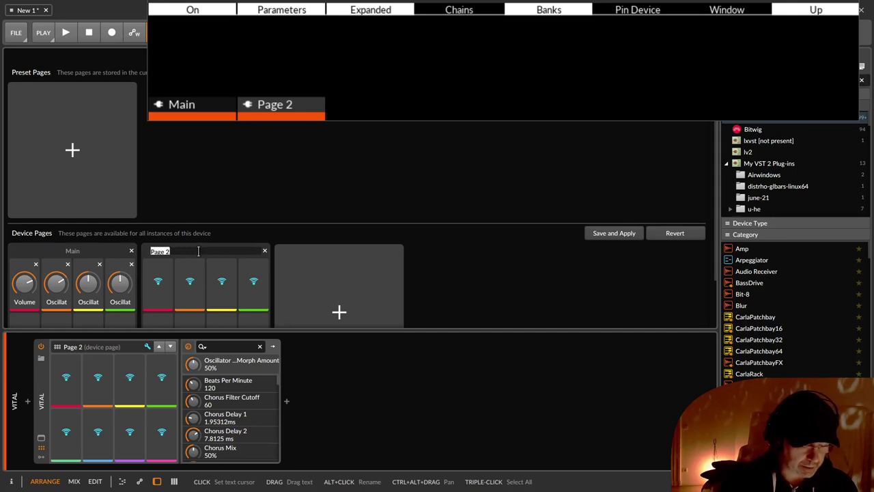
pyautogui.write('Filter')
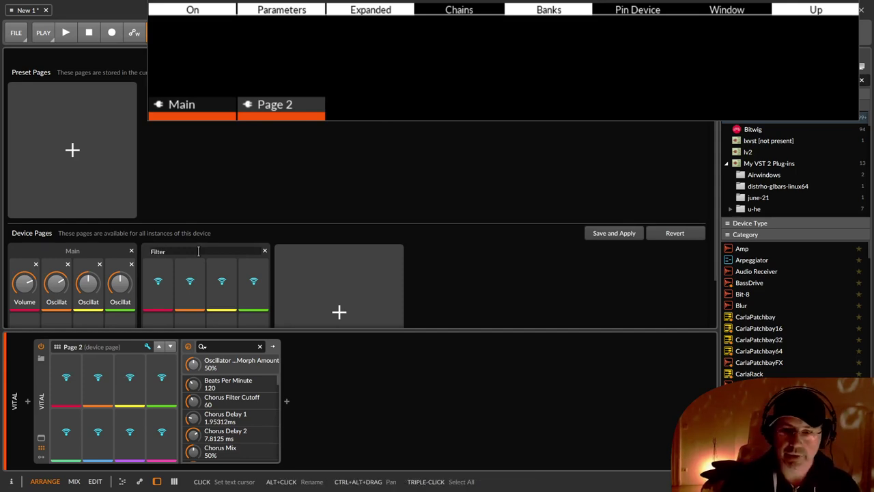
pyautogui.press('Return')
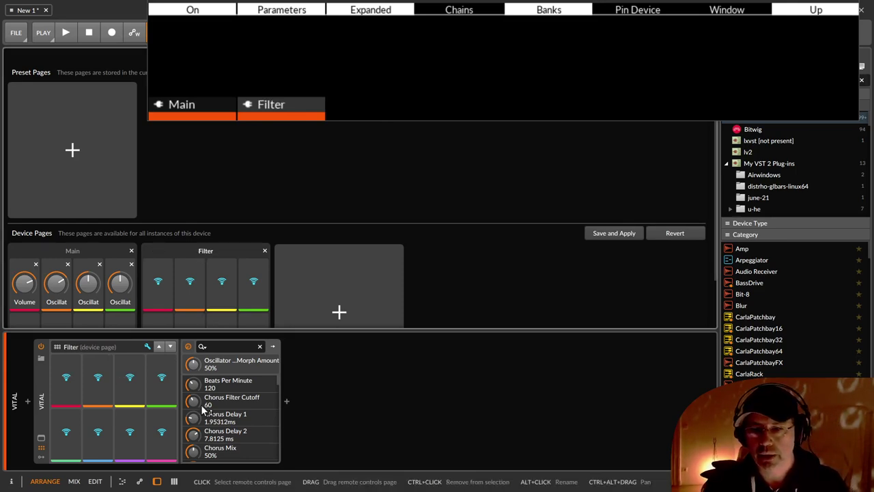
# - Open Vital's plug-in window, position it clear of the device panel, and enable Filter 1 and Filter 2
pyautogui.click(40, 440)
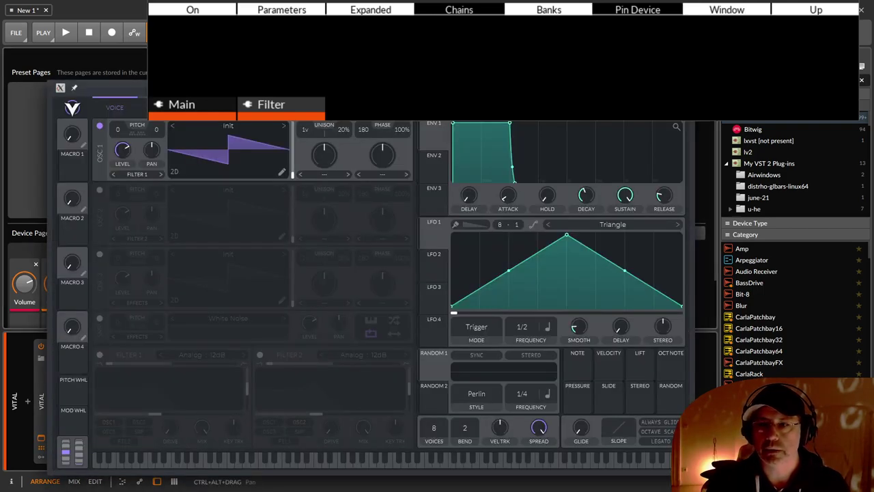
pyautogui.moveTo(328, 87); pyautogui.dragTo(470, 47)
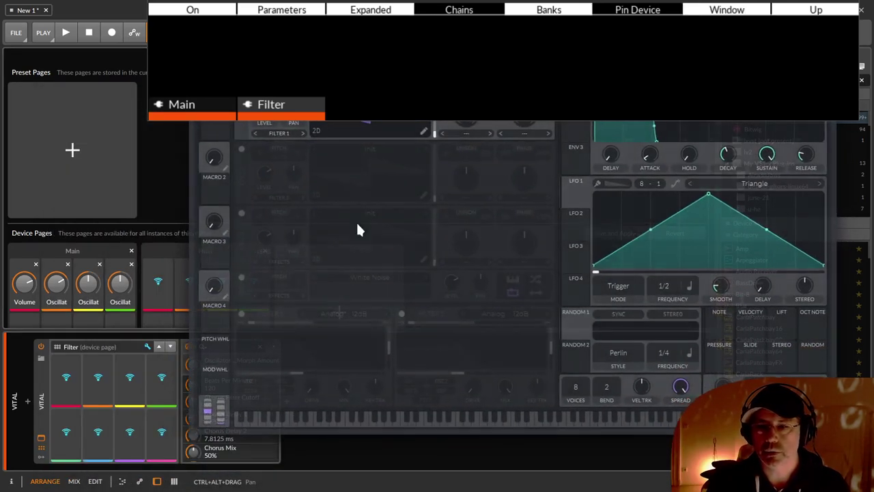
pyautogui.click(241, 313)
pyautogui.click(401, 314)
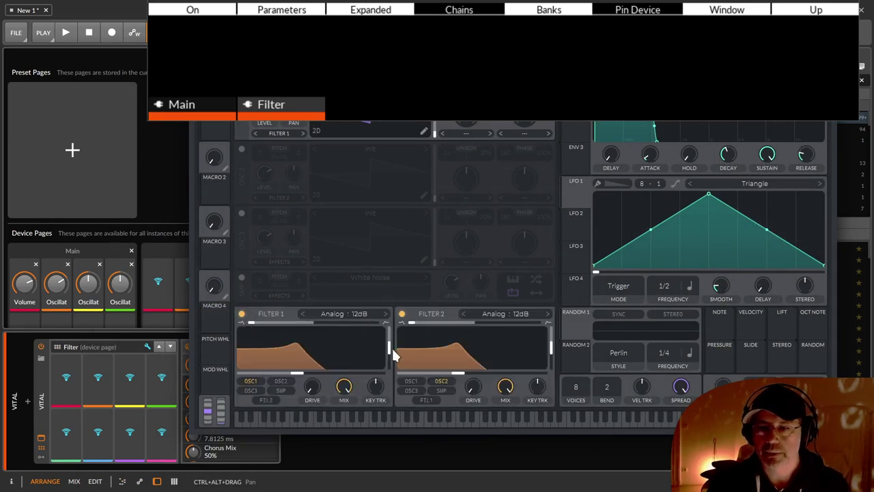
pyautogui.moveTo(472, 46); pyautogui.dragTo(490, 42)
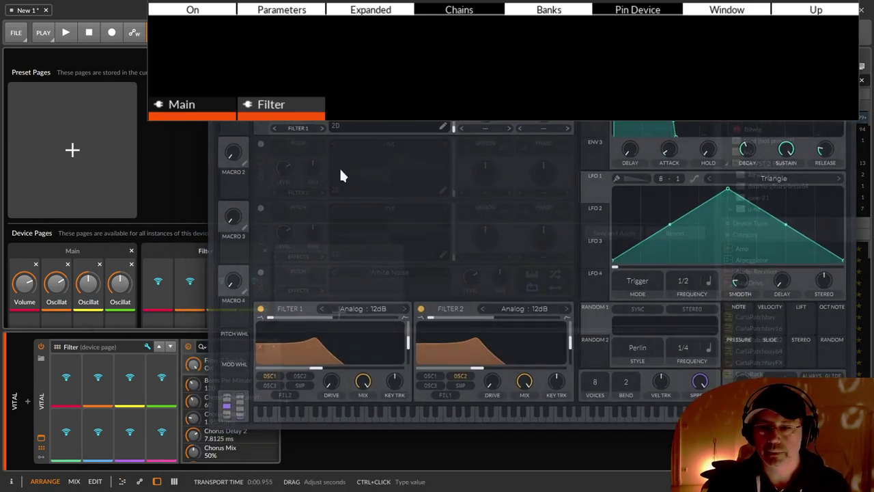
# - Map Filter 1's blend, cutoff, drive and key tracking to the first four slots of the Filter device page
pyautogui.click(72, 373)
pyautogui.click(272, 318)
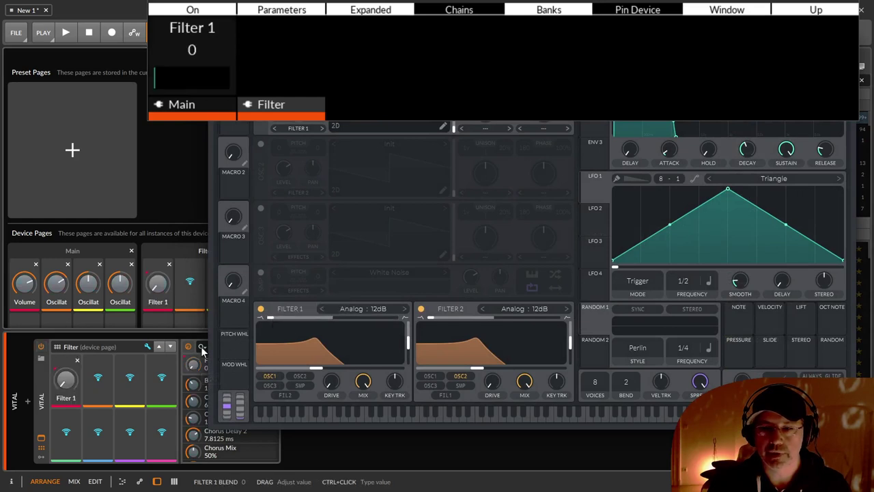
pyautogui.click(97, 377)
pyautogui.click(284, 366)
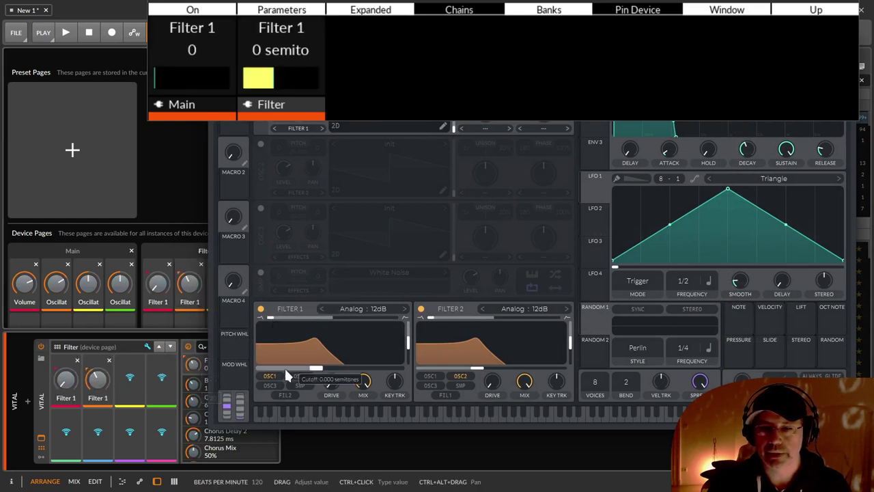
pyautogui.click(130, 377)
pyautogui.click(332, 380)
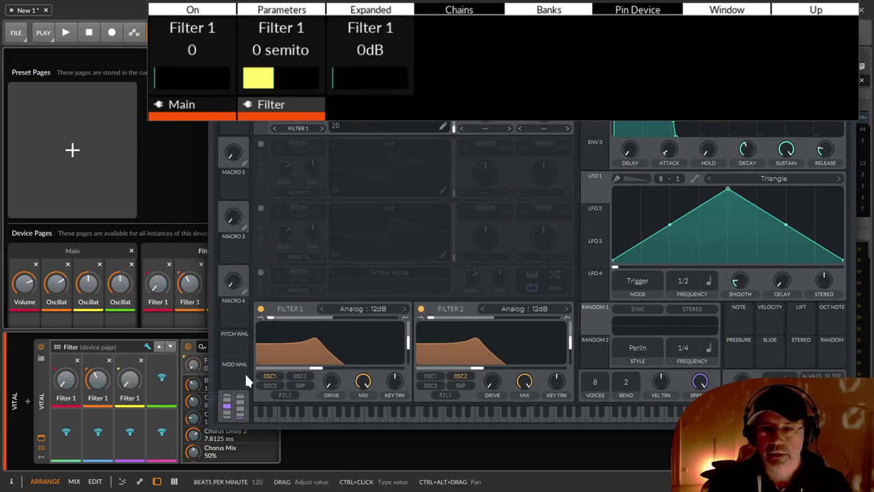
pyautogui.click(161, 376)
pyautogui.click(394, 381)
# - Map Filter 1's FIL2 input switch, drive, mix and key tracking to the last four slots of the Filter page
pyautogui.click(66, 432)
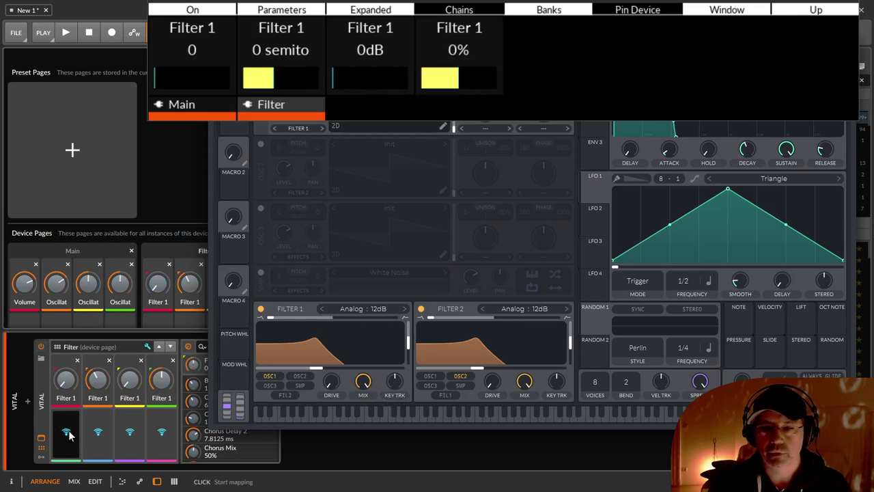
pyautogui.click(270, 374)
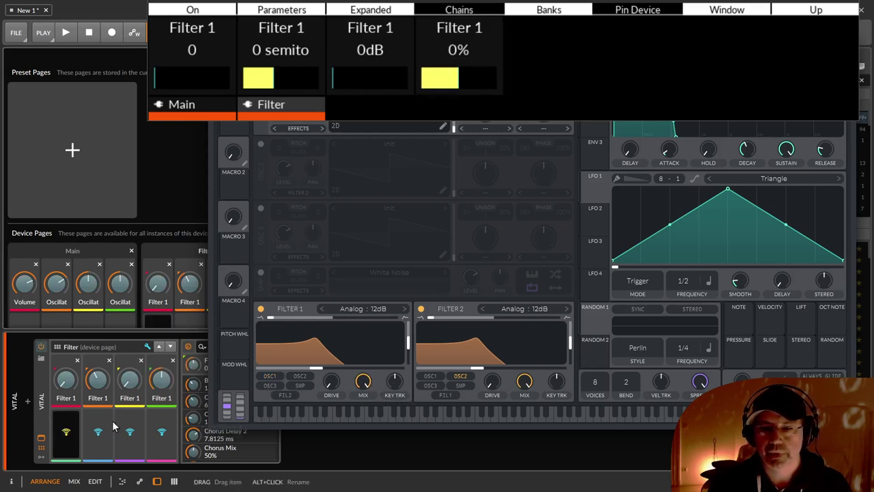
pyautogui.click(288, 394)
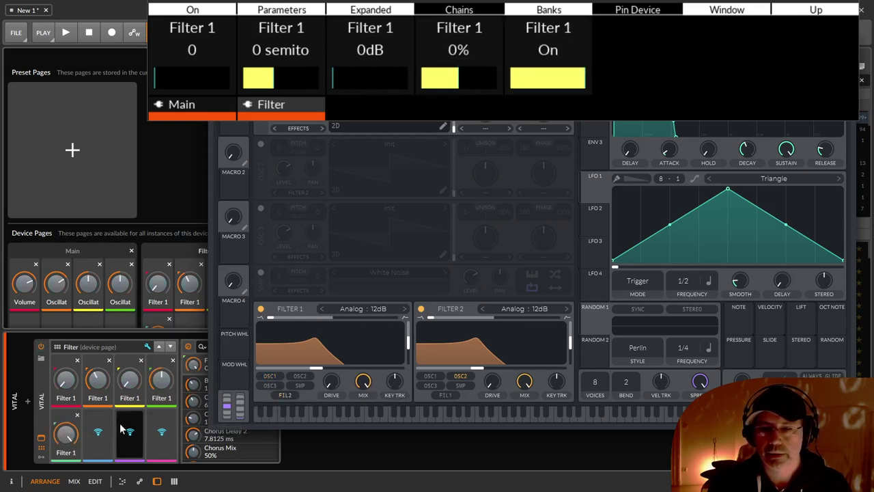
pyautogui.click(331, 383)
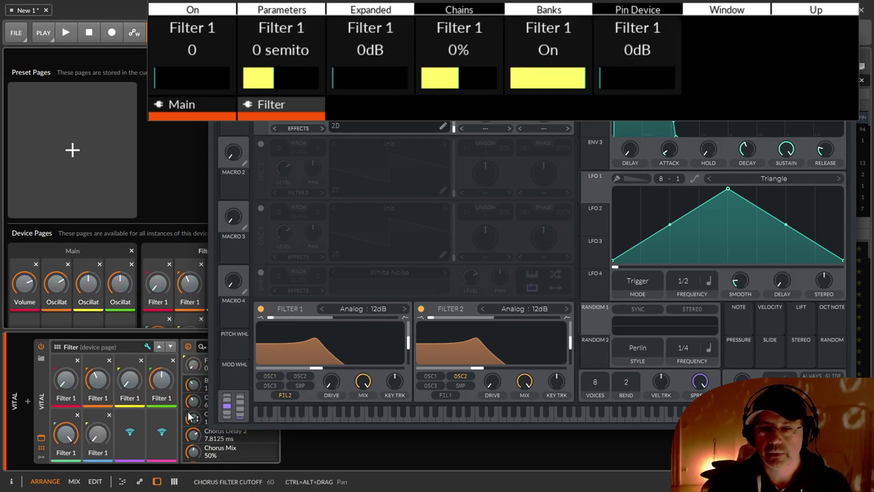
pyautogui.click(363, 381)
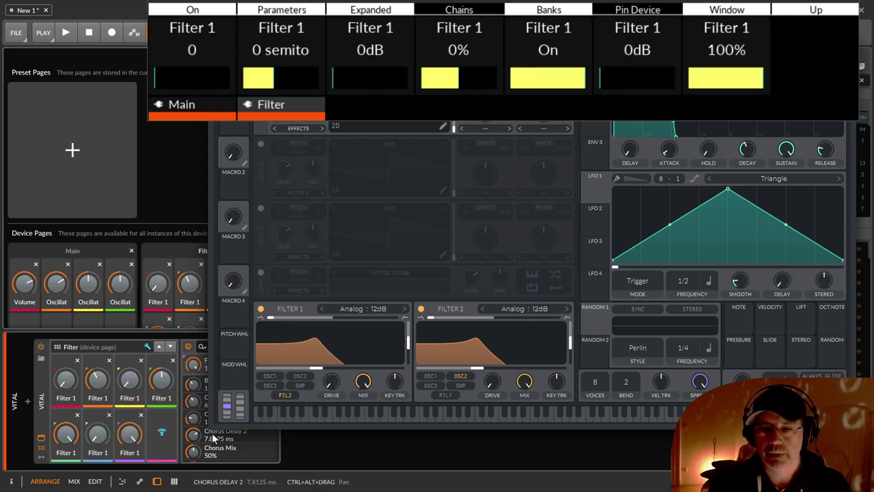
pyautogui.click(394, 380)
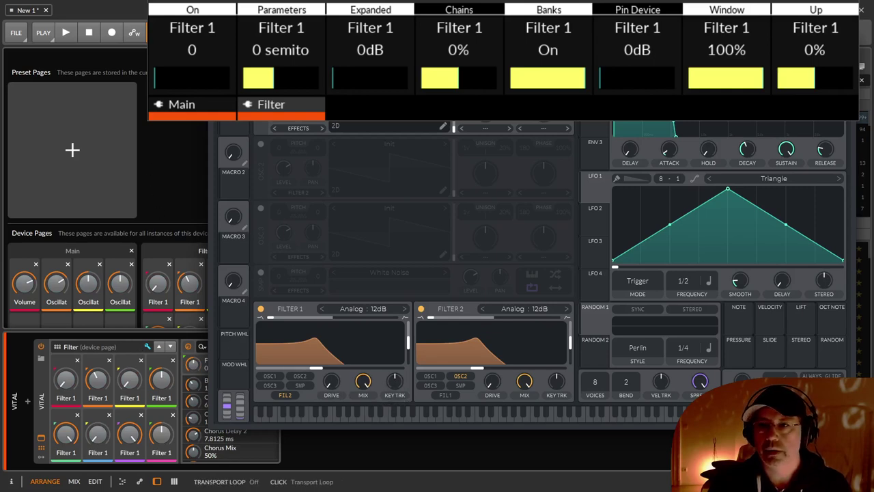
# - Add a third device page for Vital in the Remote Controls Editor and name it Filter 2
pyautogui.moveTo(419, 43); pyautogui.dragTo(384, 341)
pyautogui.click(341, 315)
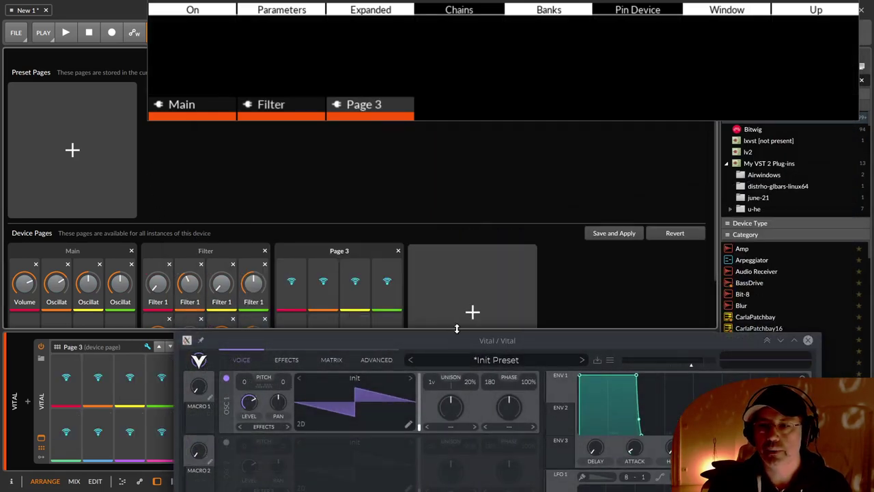
pyautogui.moveTo(458, 333); pyautogui.dragTo(469, 290)
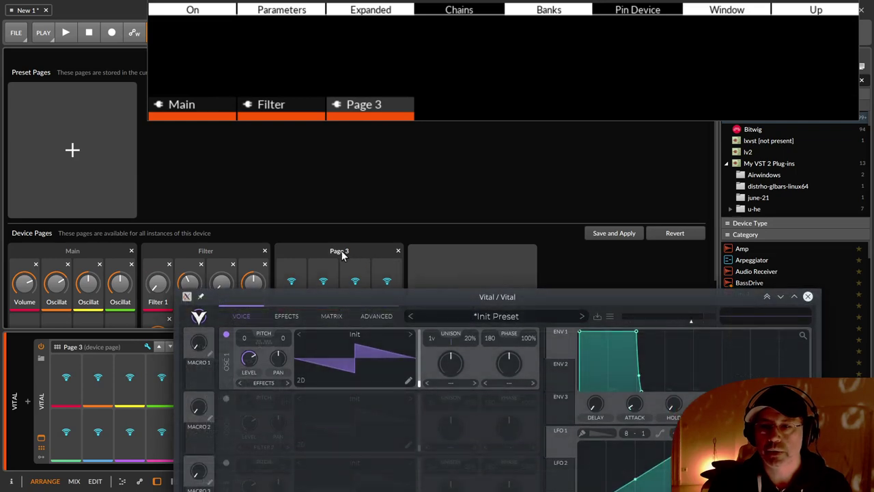
pyautogui.doubleClick(342, 251)
pyautogui.write('Fil')
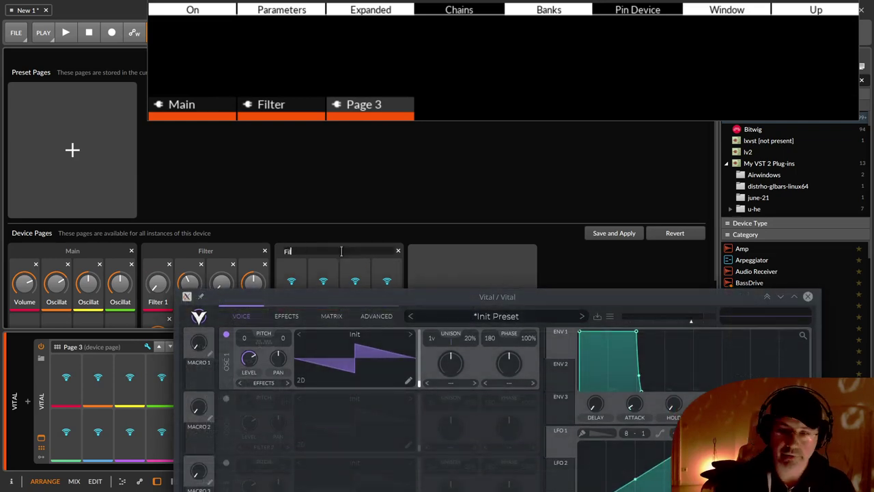
pyautogui.write('ter 2')
pyautogui.press('Return')
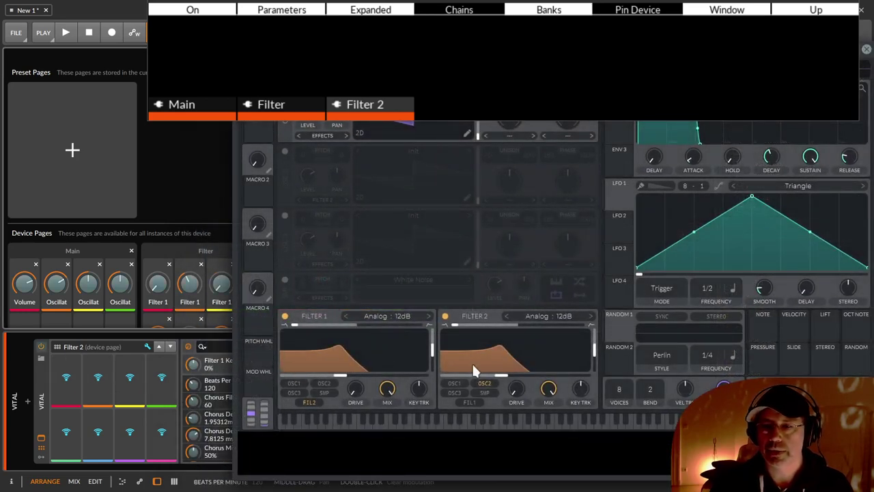
# - Map Filter 2's blend, cutoff, FIL1 input switch, drive, mix, key tracking and resonance to the Filter 2 page's first seven slots
pyautogui.click(474, 325)
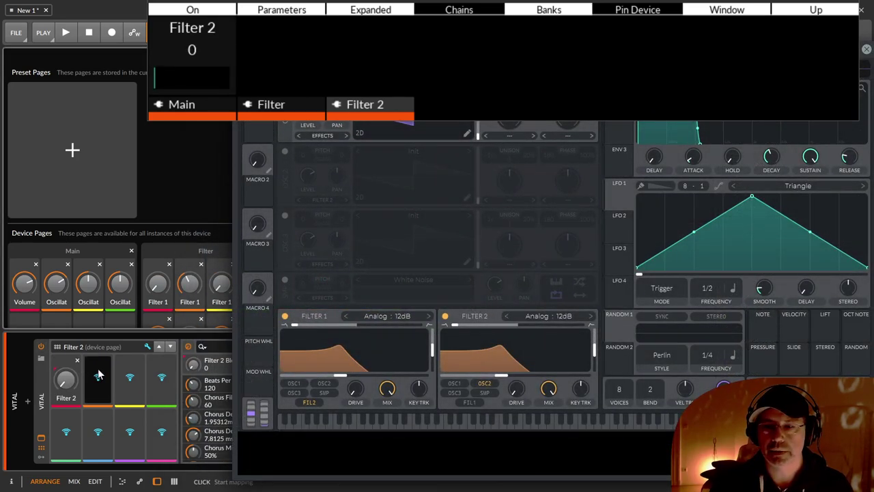
pyautogui.click(505, 375)
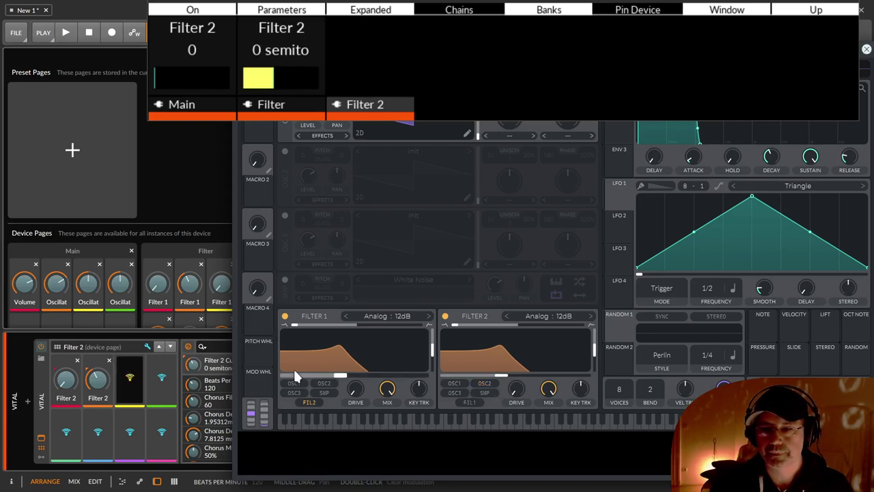
pyautogui.click(468, 401)
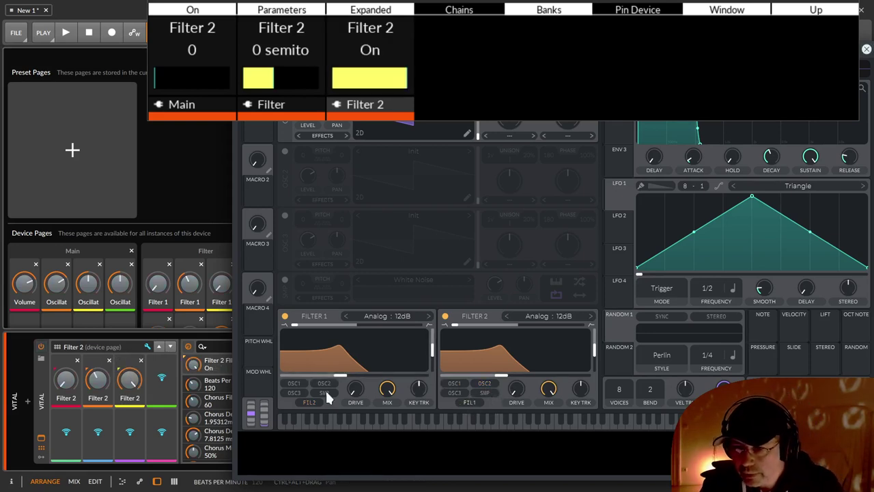
pyautogui.click(517, 389)
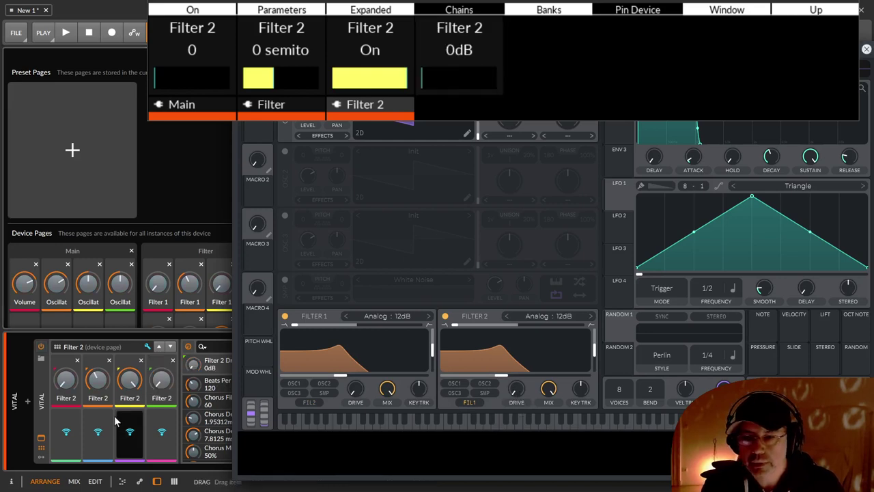
pyautogui.click(548, 388)
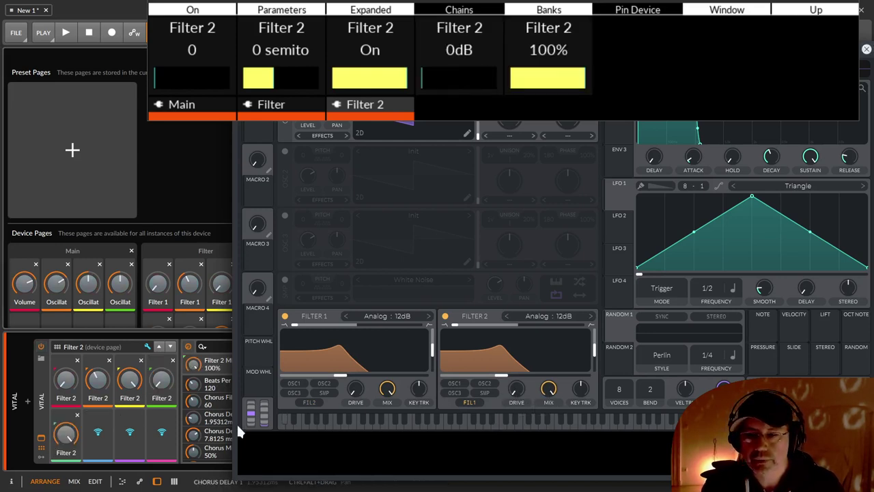
pyautogui.click(580, 388)
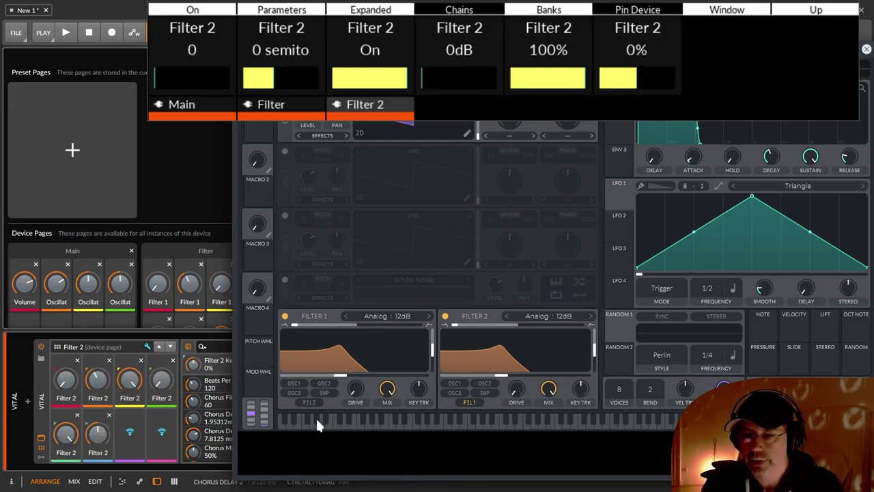
pyautogui.click(593, 352)
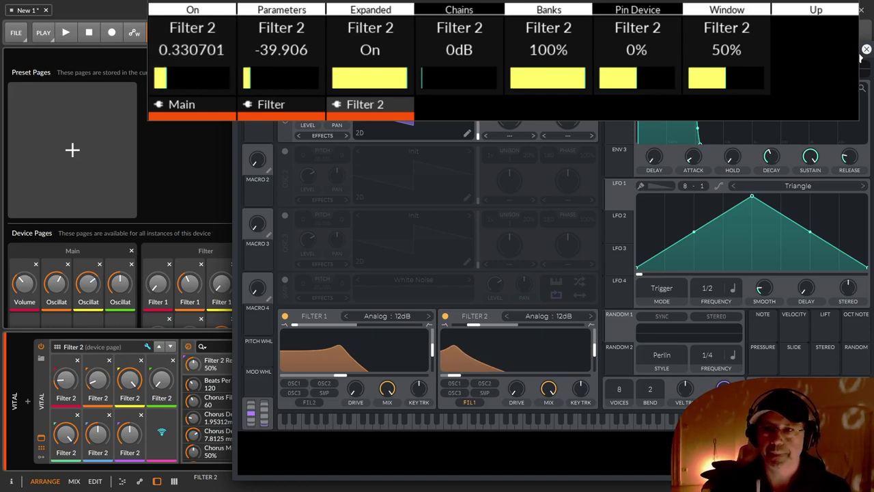
# - Close Vital's plug-in window, save and apply the device pages, and close the Remote Controls Editor
pyautogui.moveTo(870, 2)
pyautogui.click(378, 247)
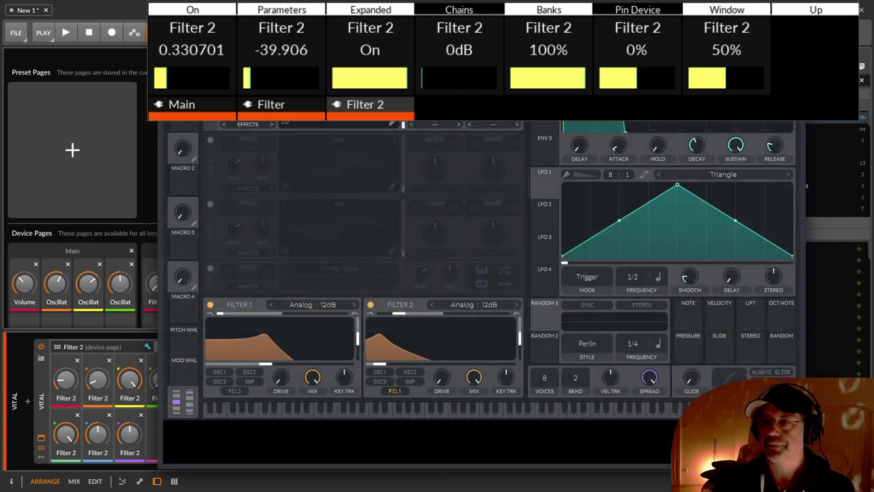
pyautogui.click(795, 32)
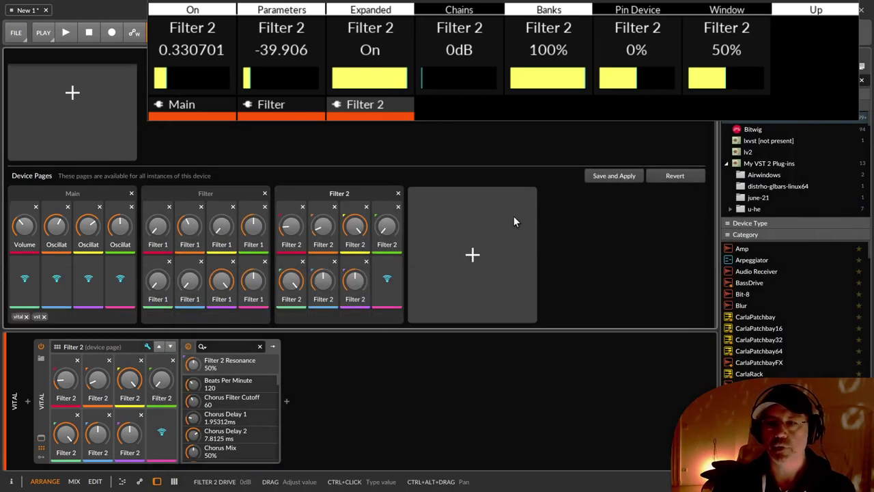
pyautogui.click(617, 176)
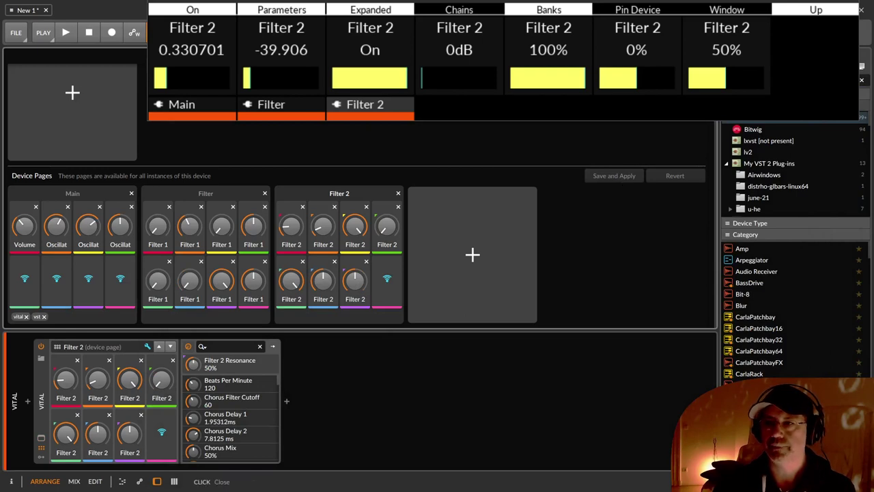
pyautogui.click(704, 57)
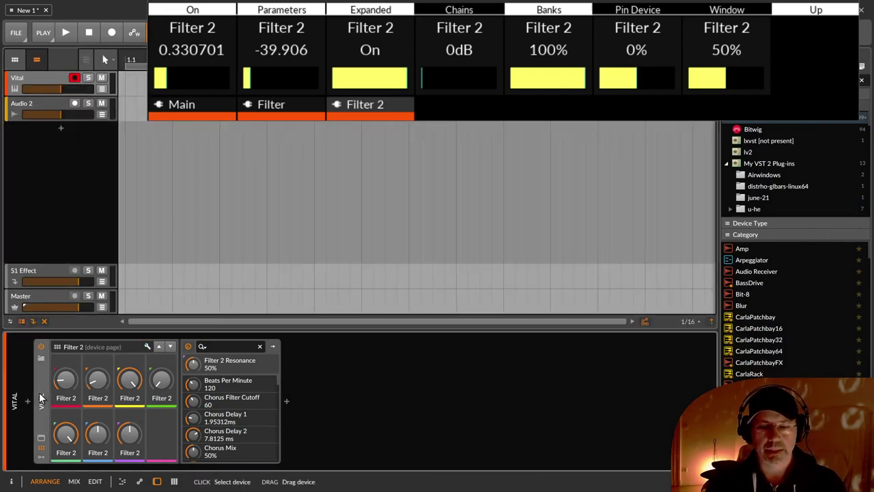
# - Delete Vital from the track and insert a fresh instance of the Vital VST3 plug-in in its place
pyautogui.press('Delete')
pyautogui.click(27, 402)
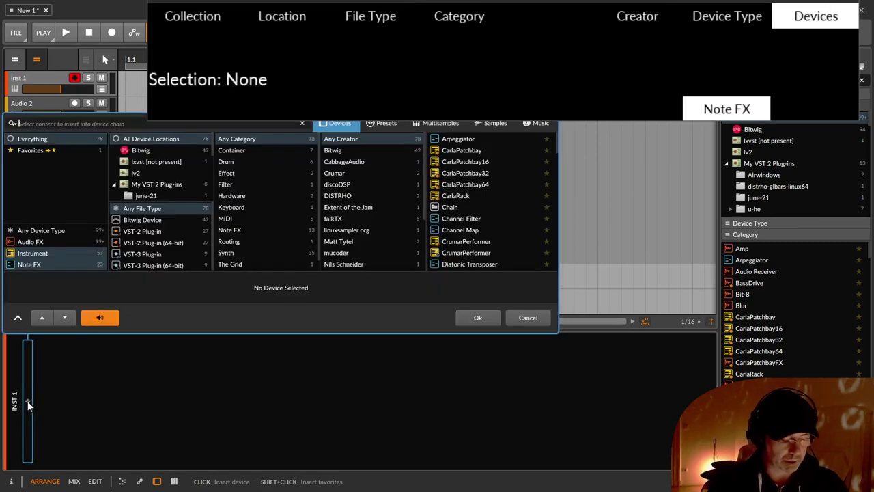
pyautogui.write('vi')
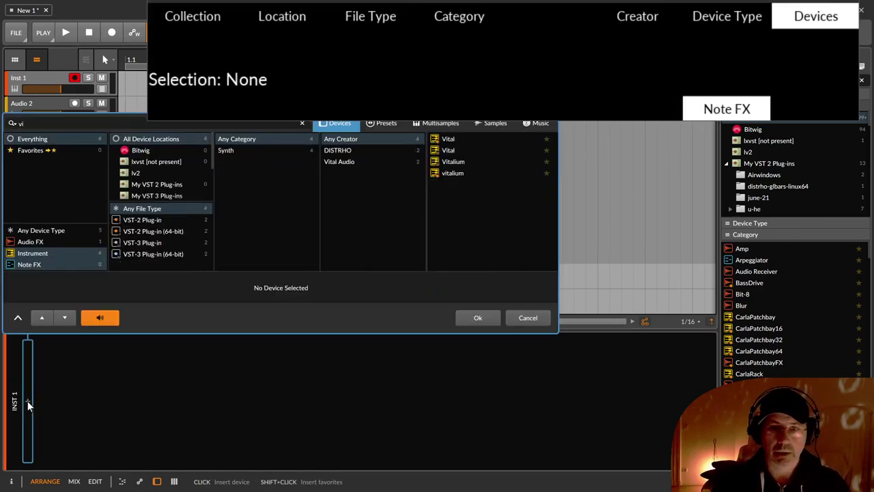
pyautogui.write('ta')
pyautogui.press('Down')
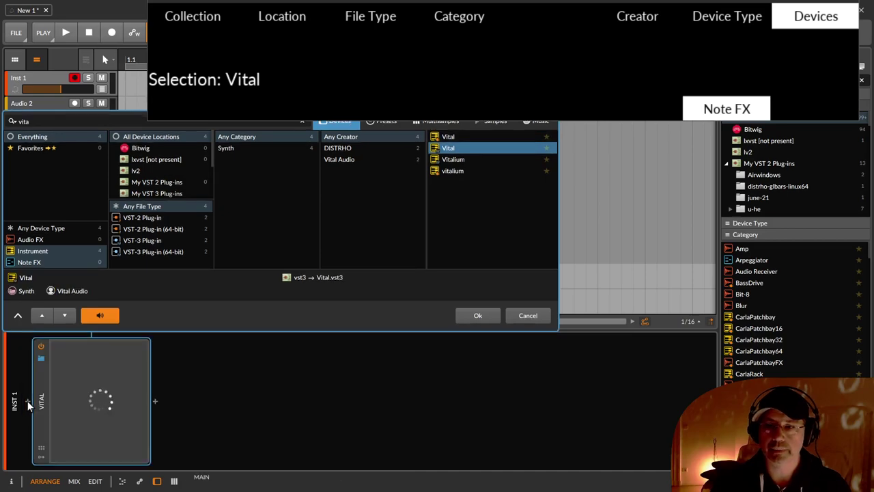
pyautogui.press('Return')
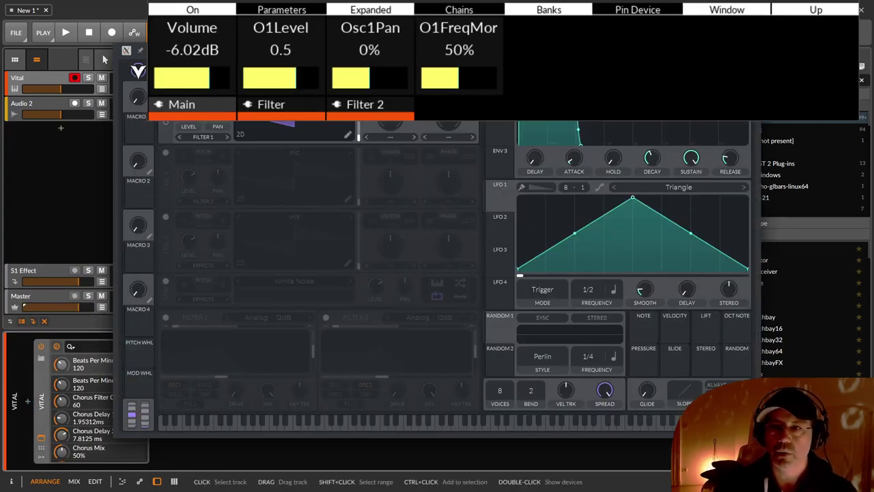
# - Close Vital's plug-in window, show the device's remote controls, and switch to the Filter 2 device page
pyautogui.click(750, 51)
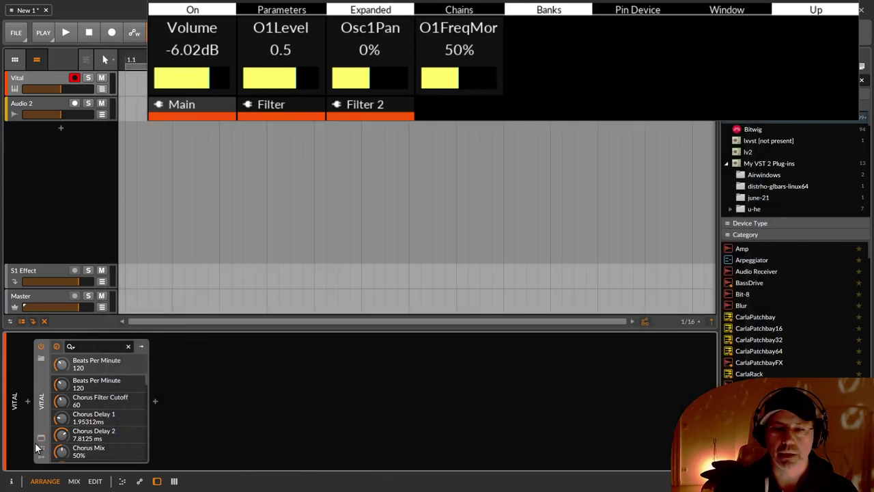
pyautogui.click(41, 449)
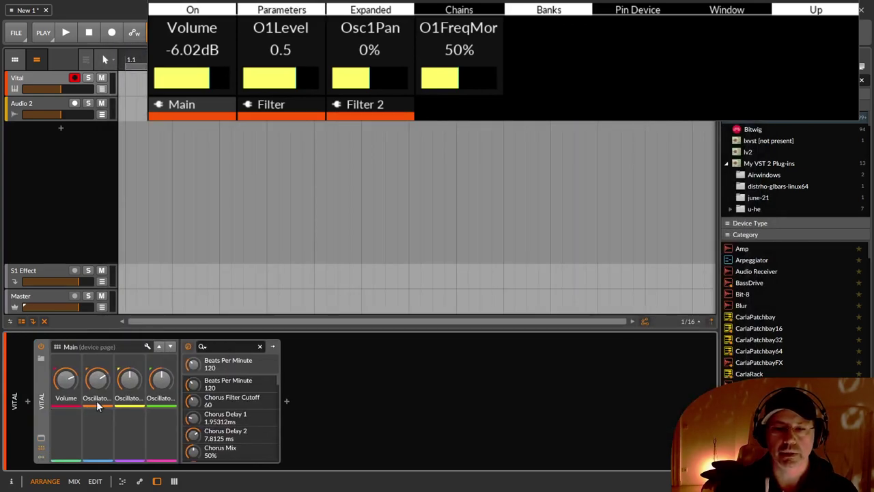
pyautogui.click(131, 344)
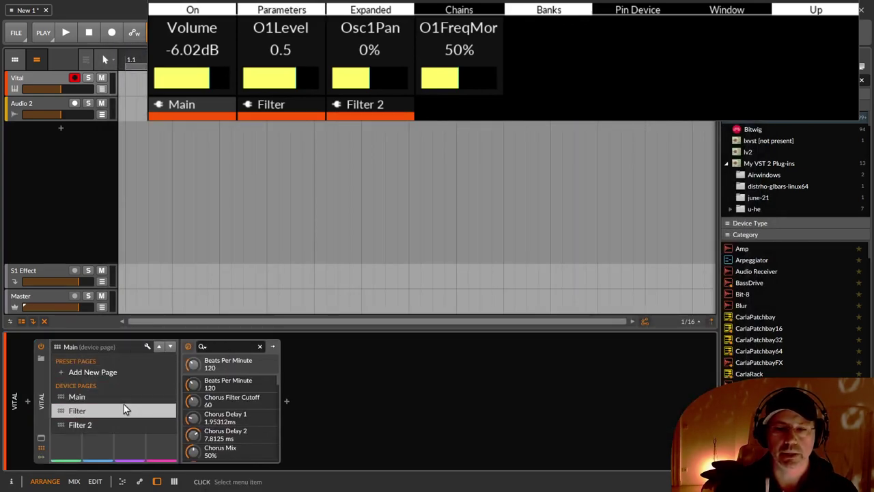
pyautogui.click(121, 424)
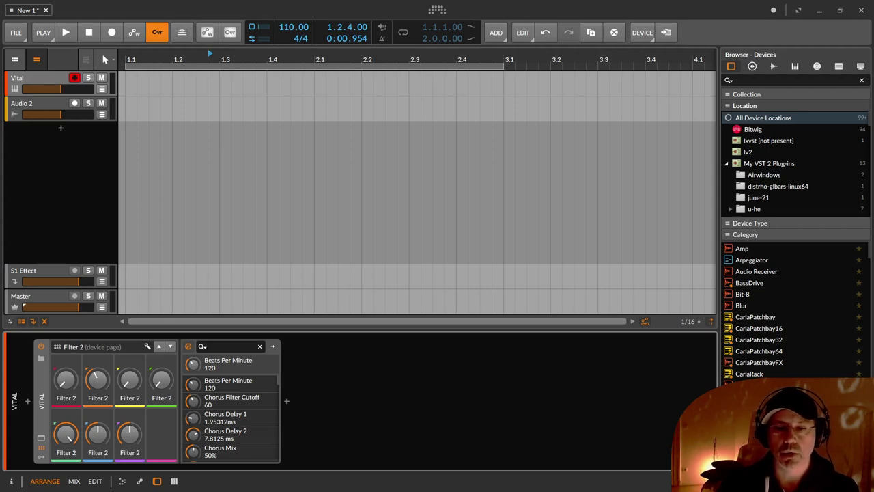
# - Show Vital's modulator slots and insert a Macro modulator in the first one
pyautogui.click(44, 457)
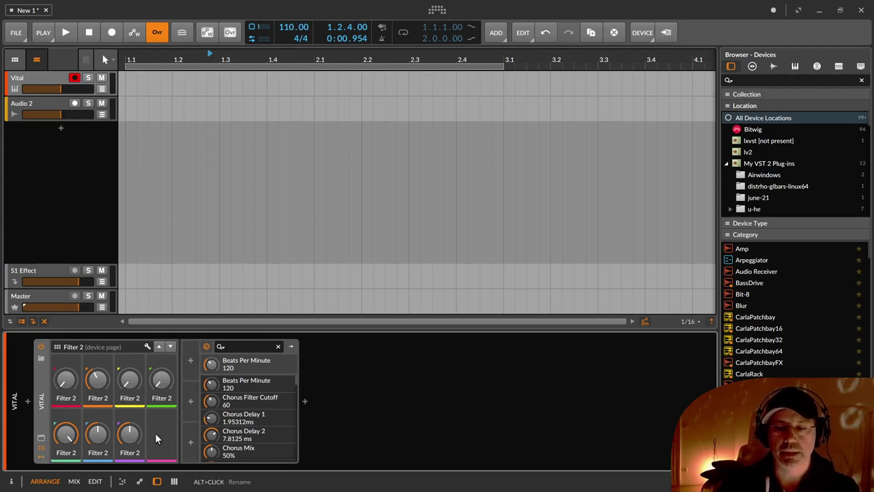
pyautogui.click(191, 361)
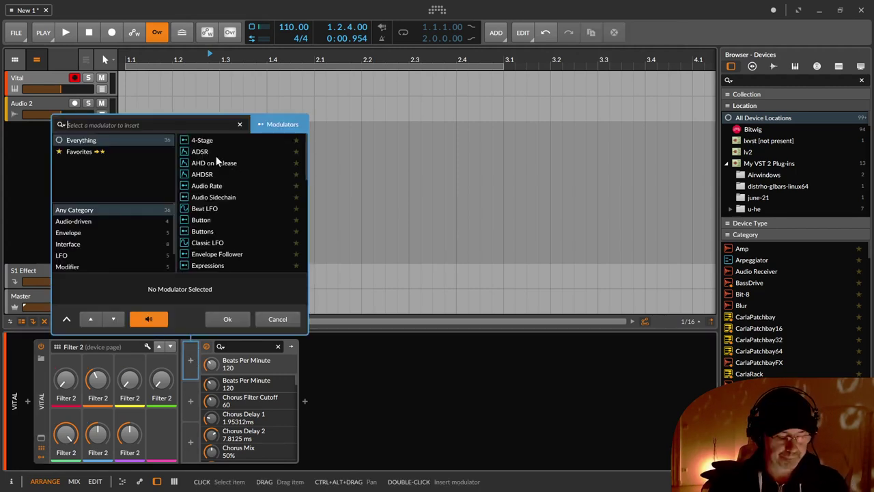
pyautogui.write('mac')
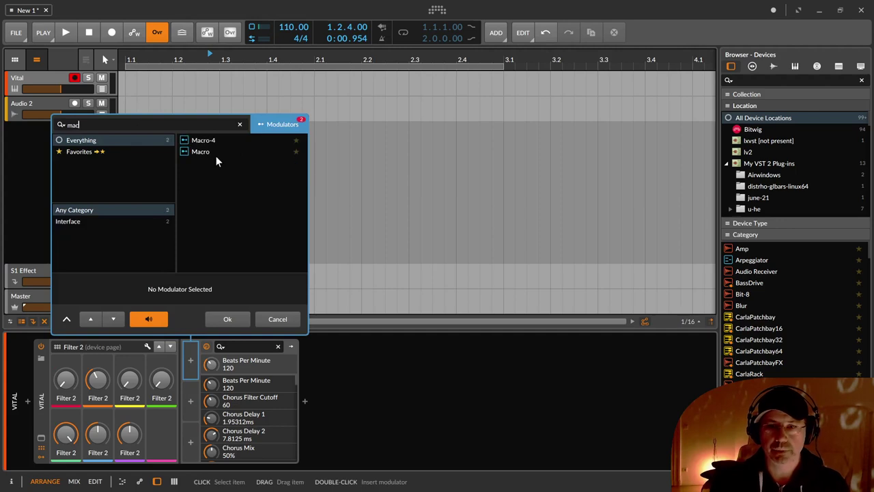
pyautogui.click(216, 156)
pyautogui.doubleClick(216, 156)
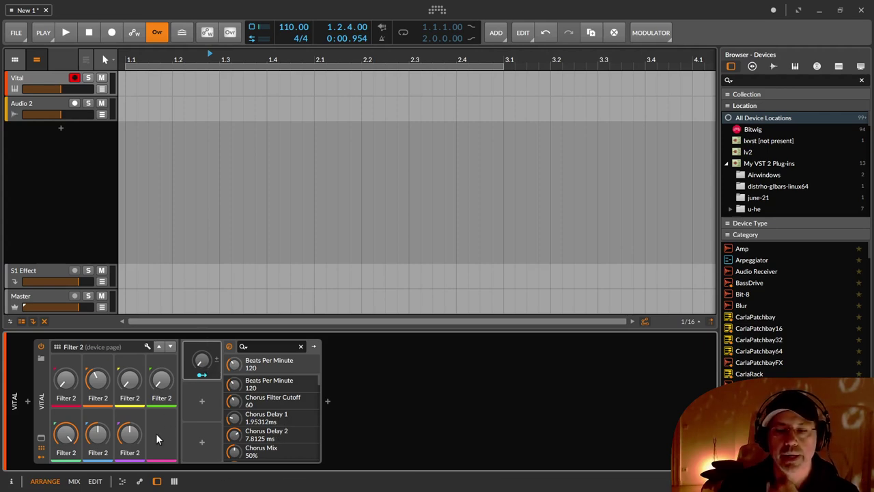
# - Map the Macro to Vital's Chorus Filter Cutoff, Chorus Delay 1, Chorus Delay 2 and Chorus Mix, with Chorus Mix modulated by 50%
pyautogui.click(202, 375)
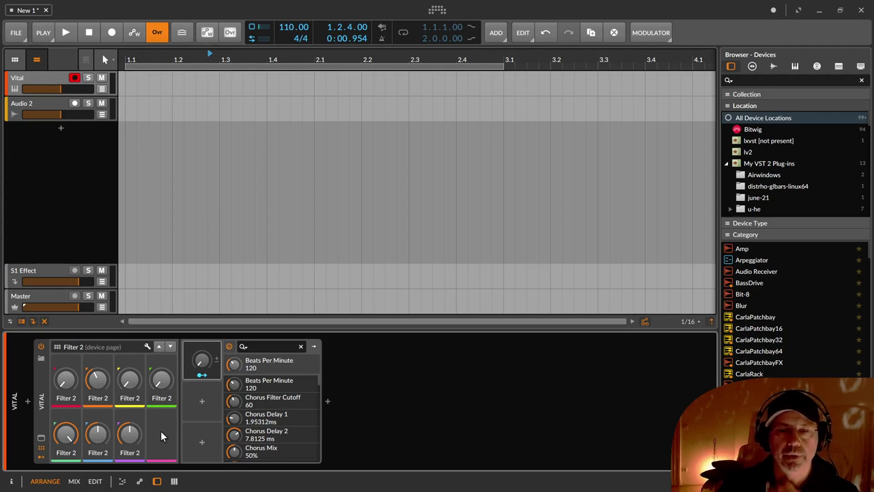
pyautogui.click(201, 375)
pyautogui.moveTo(234, 402)
pyautogui.mouseDown()
pyautogui.moveTo(234, 389)
pyautogui.moveTo(234, 408)
pyautogui.mouseUp()
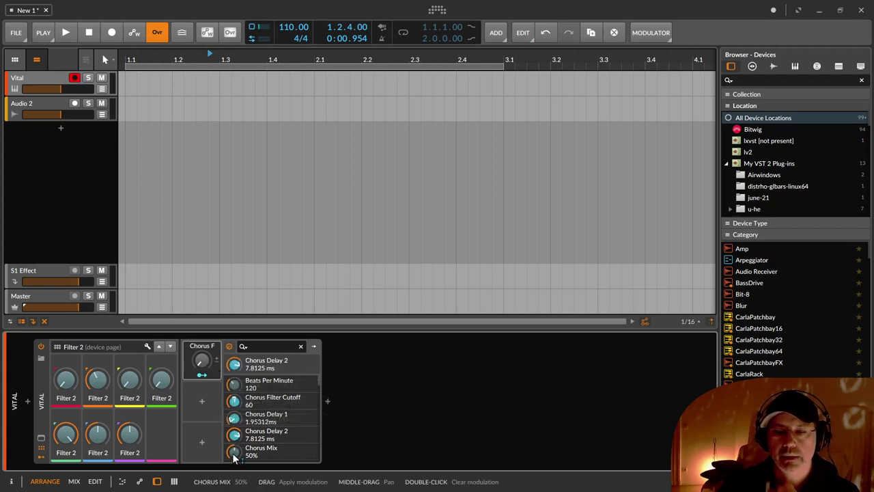
pyautogui.moveTo(234, 456); pyautogui.dragTo(234, 445)
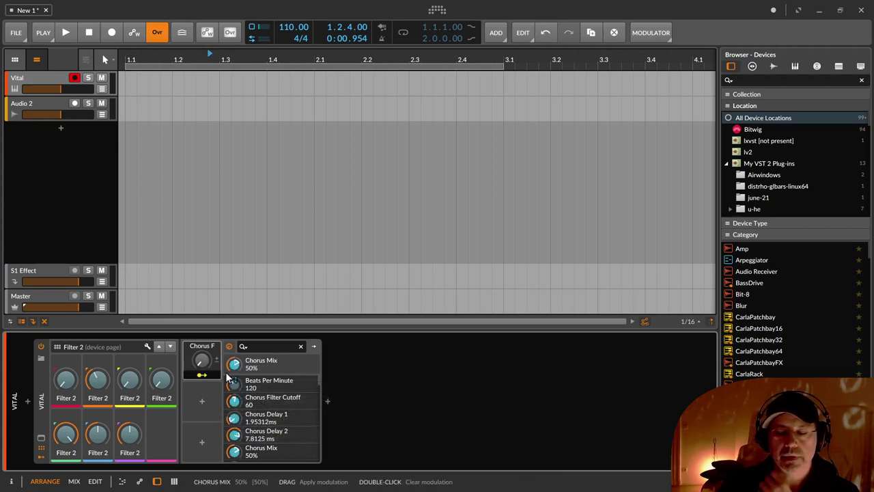
pyautogui.click(202, 375)
pyautogui.moveTo(202, 360)
pyautogui.mouseDown()
pyautogui.moveTo(201, 304)
pyautogui.moveTo(202, 364)
pyautogui.mouseUp()
# - Open the Remote Controls Editor for Vital, add a preset page, and name it Modulator
pyautogui.click(148, 346)
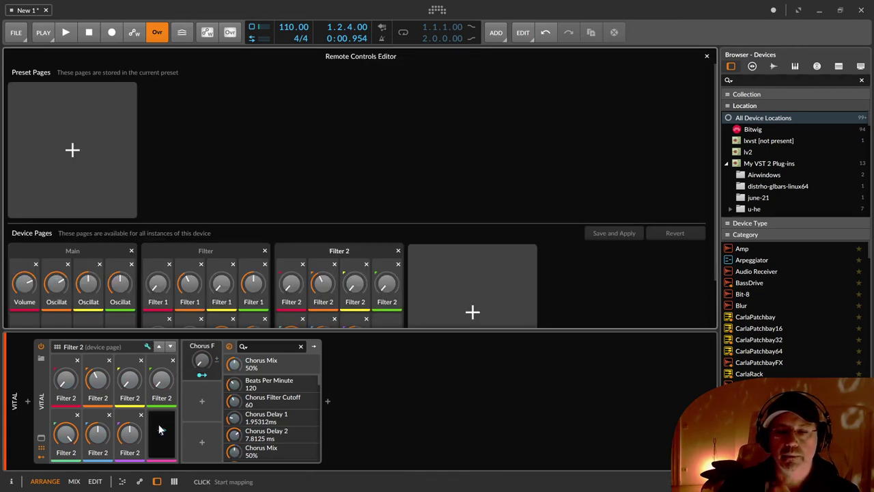
pyautogui.click(202, 374)
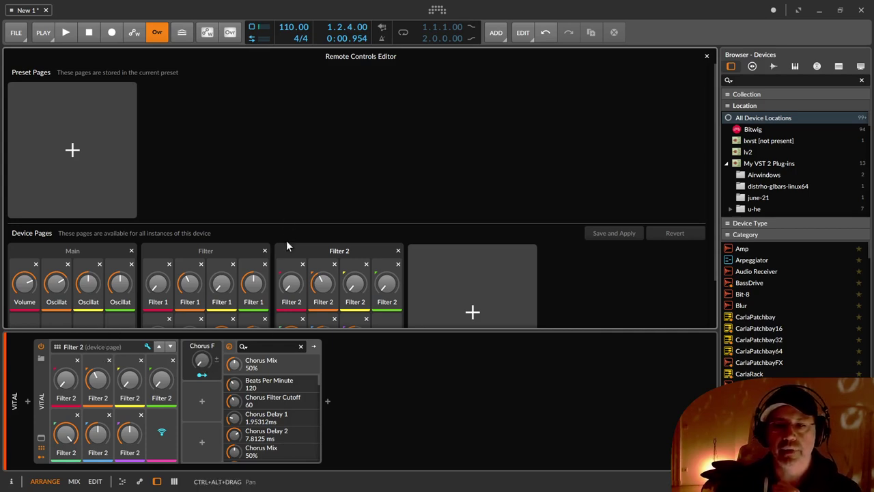
pyautogui.doubleClick(236, 366)
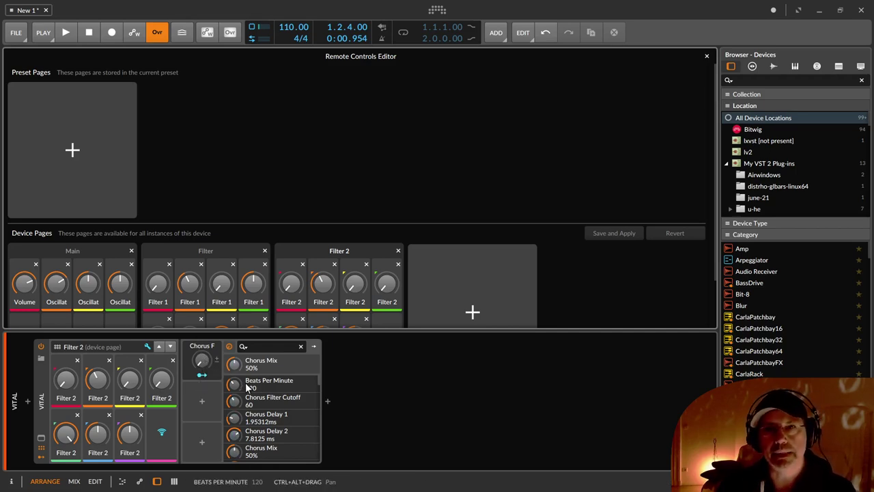
pyautogui.click(71, 149)
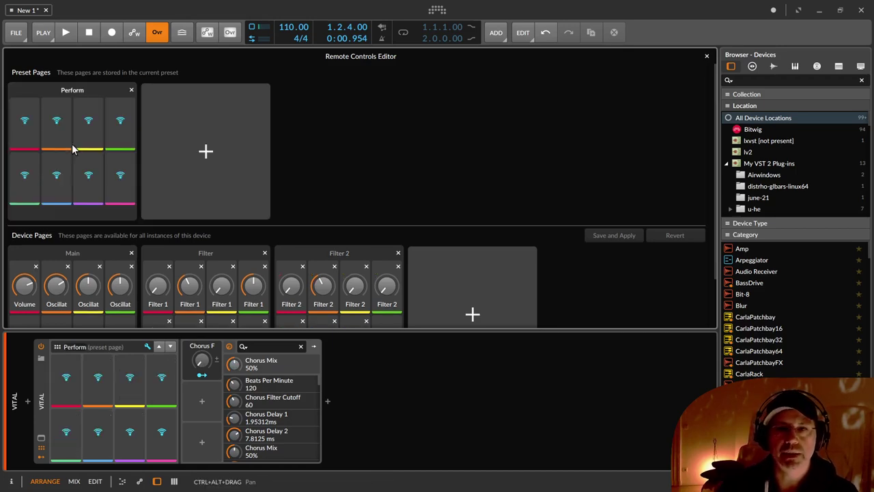
pyautogui.doubleClick(74, 88)
pyautogui.write('Modula')
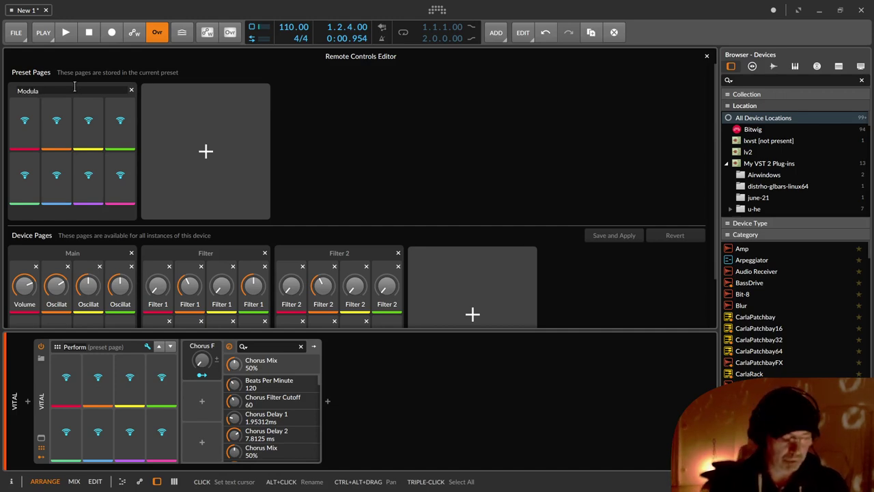
pyautogui.write('rtor')
pyautogui.press('Return')
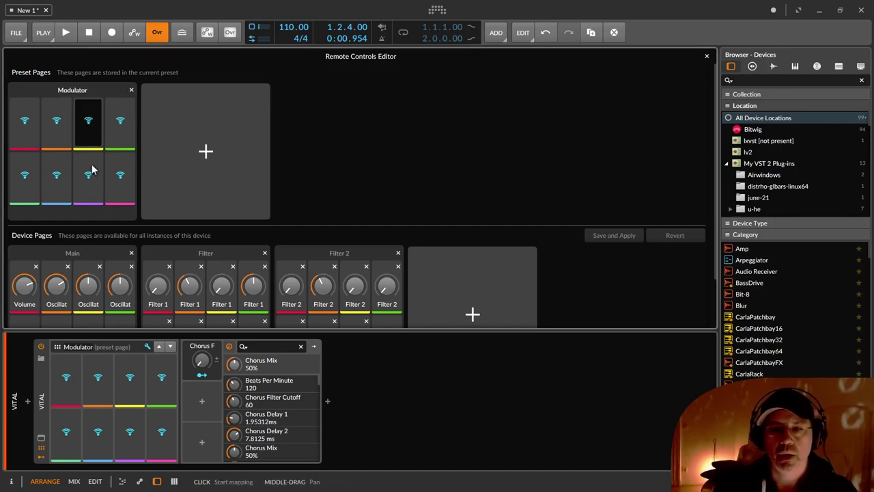
# - Map the Macro knob to the Modulator page's first slot and turn that remote control to about 8.8%
pyautogui.click(67, 377)
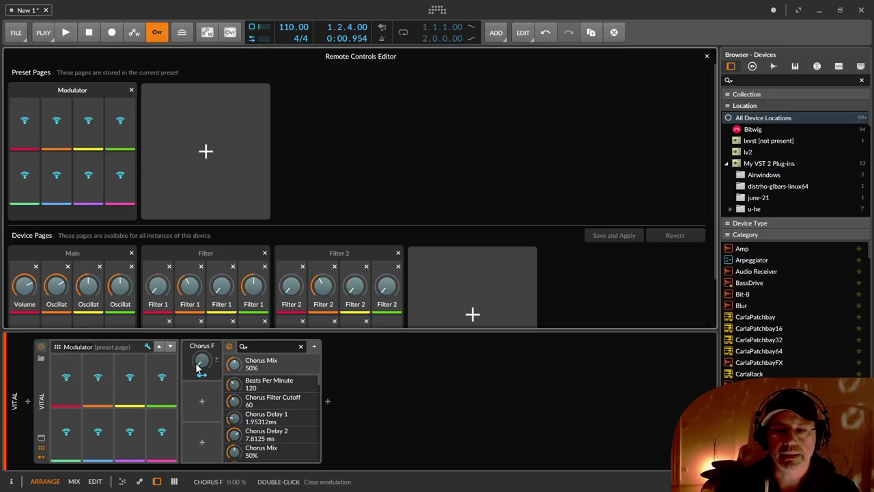
pyautogui.click(198, 365)
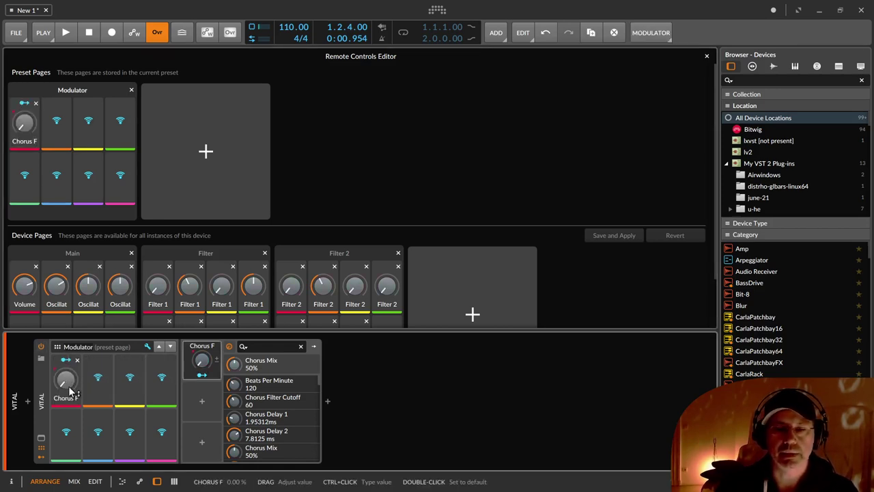
pyautogui.moveTo(68, 384)
pyautogui.mouseDown()
pyautogui.moveTo(68, 375)
pyautogui.moveTo(68, 391)
pyautogui.mouseUp()
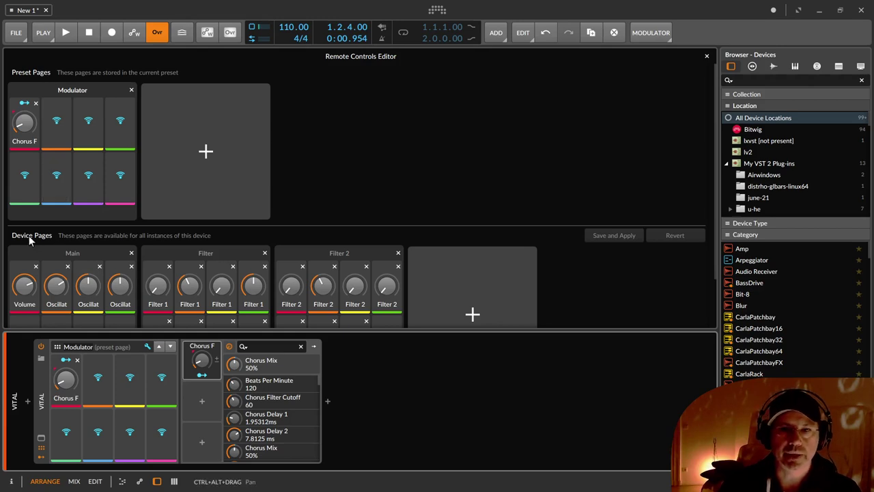
# - Review Vital's list of preset and device pages and select the Modulator preset page
pyautogui.doubleClick(77, 347)
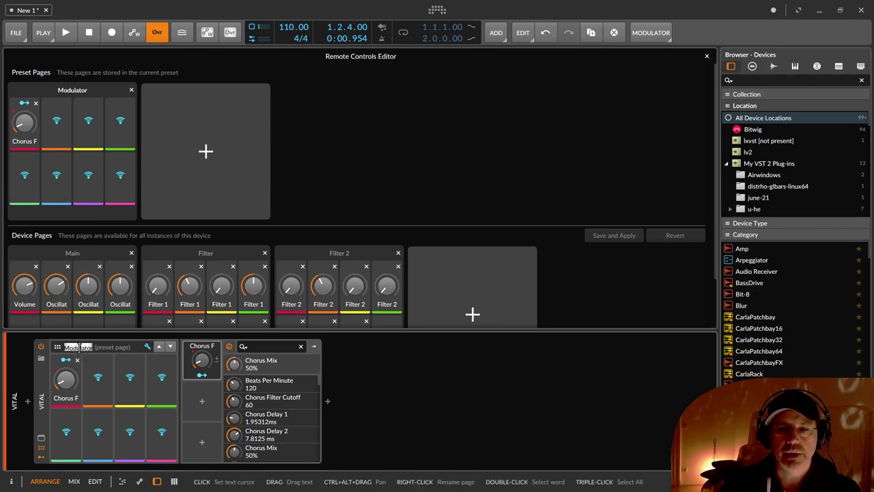
pyautogui.click(57, 346)
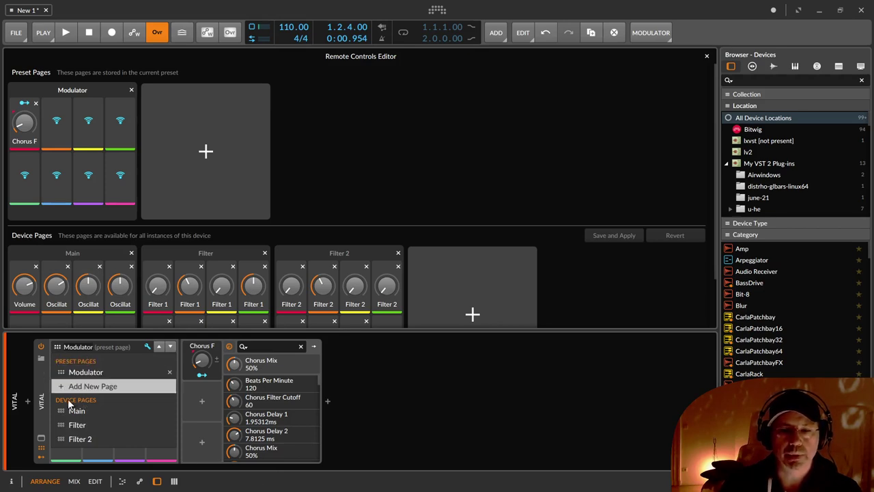
pyautogui.click(84, 368)
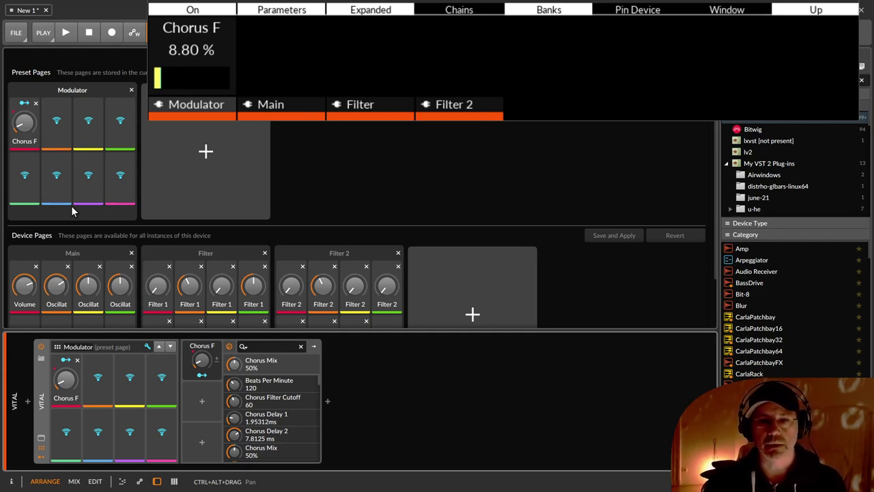
# - Add a second preset page for Vital and name it Filterei
pyautogui.click(62, 347)
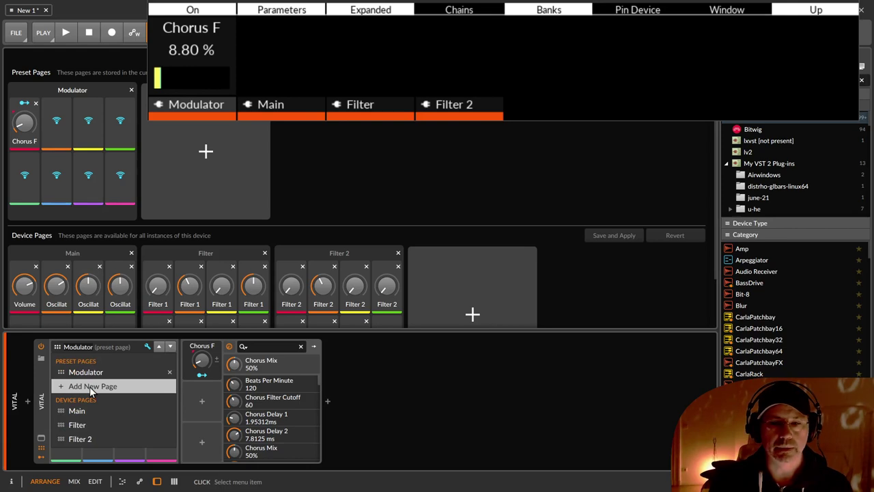
pyautogui.click(202, 140)
pyautogui.click(202, 140)
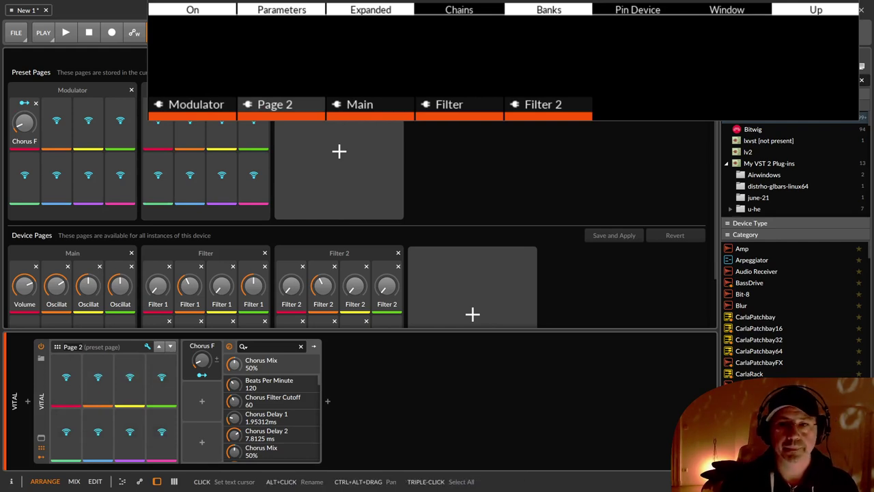
pyautogui.press('Return')
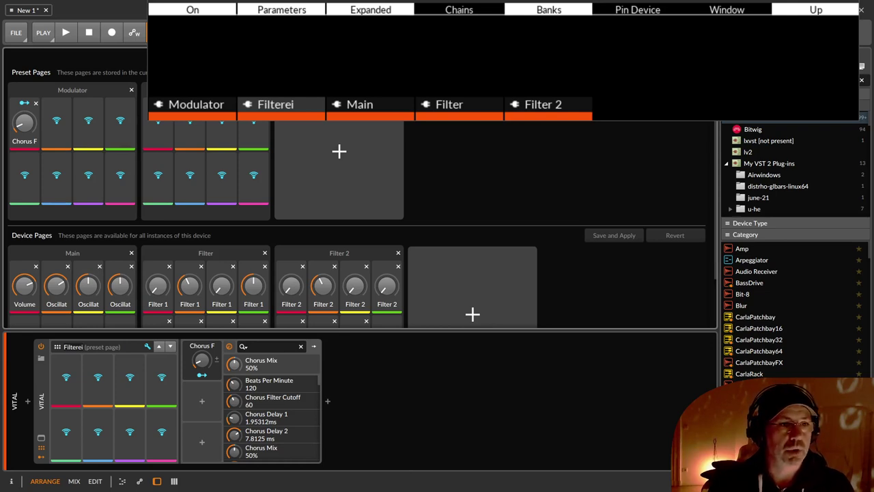
# - Check the order of preset and device pages in Vital's page list, and close the Remote Controls Editor
pyautogui.doubleClick(68, 347)
pyautogui.click(66, 347)
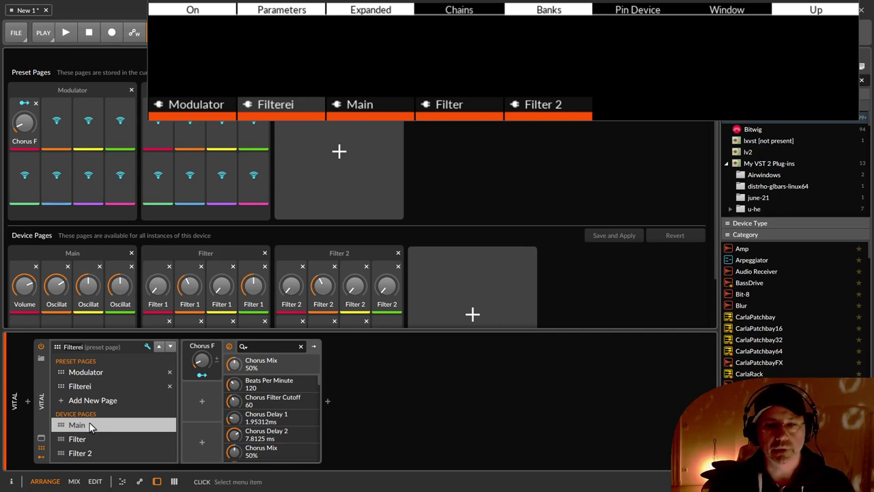
pyautogui.click(44, 383)
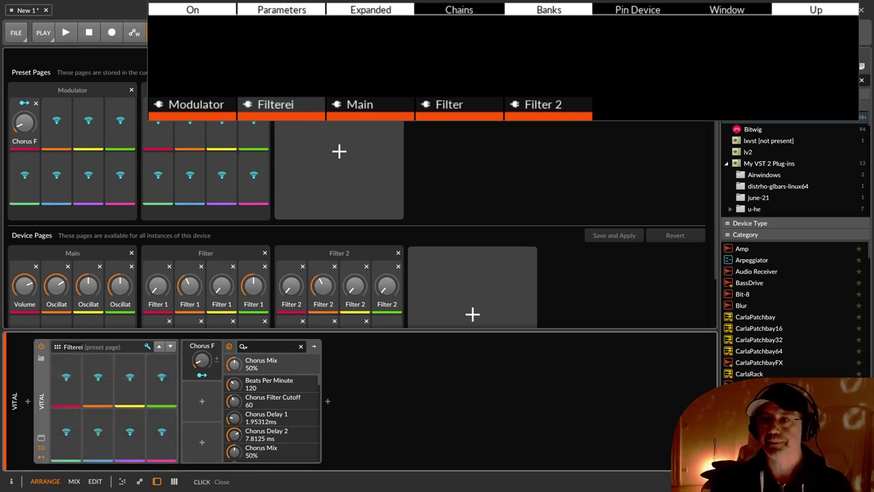
pyautogui.click(704, 60)
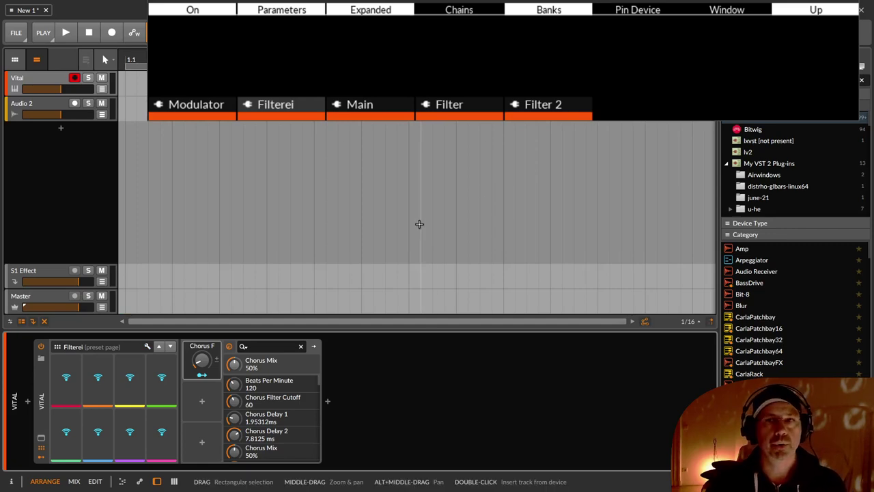